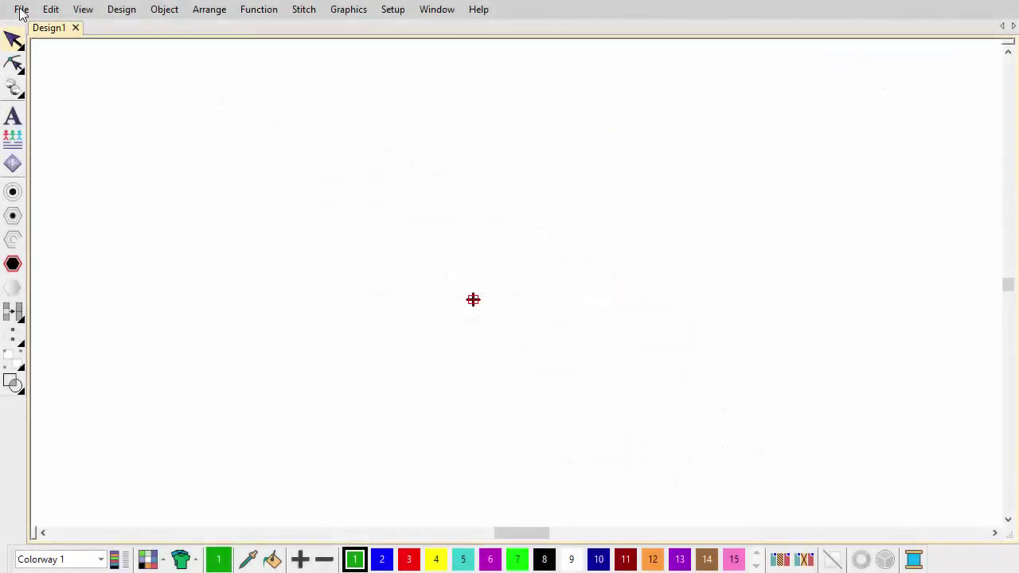
Import the graphic ReefStitch-BlossomTree.png into Design1
{"action": "left_click", "coordinate": [22, 10]}
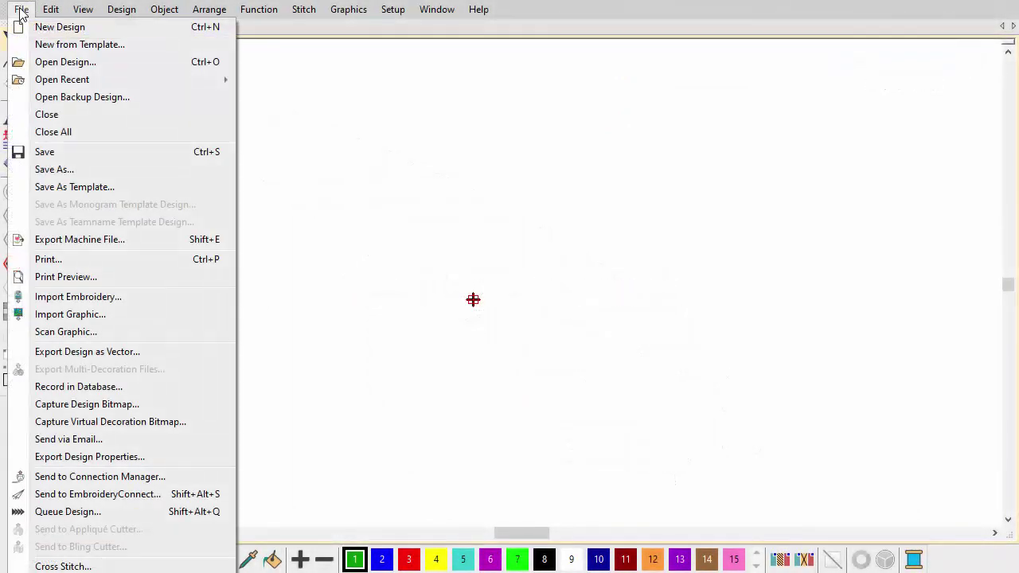
{"action": "left_click", "coordinate": [70, 315]}
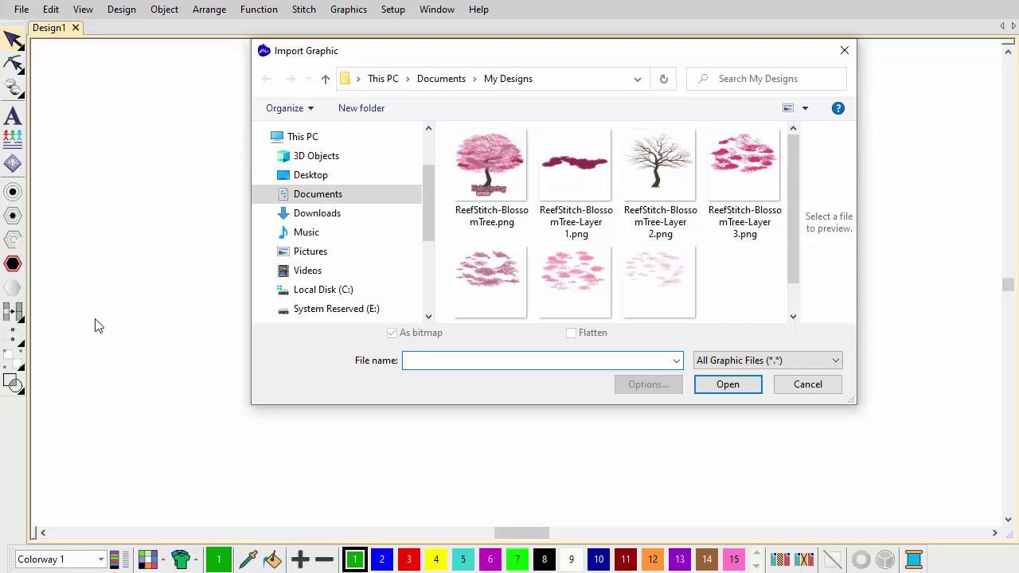
{"action": "left_click", "coordinate": [488, 180]}
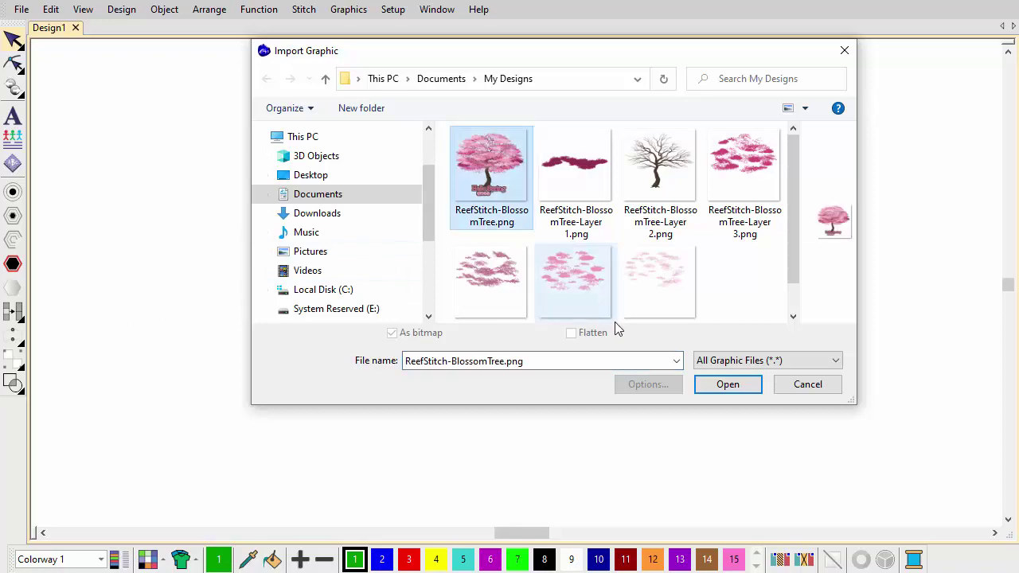
{"action": "left_click", "coordinate": [726, 384]}
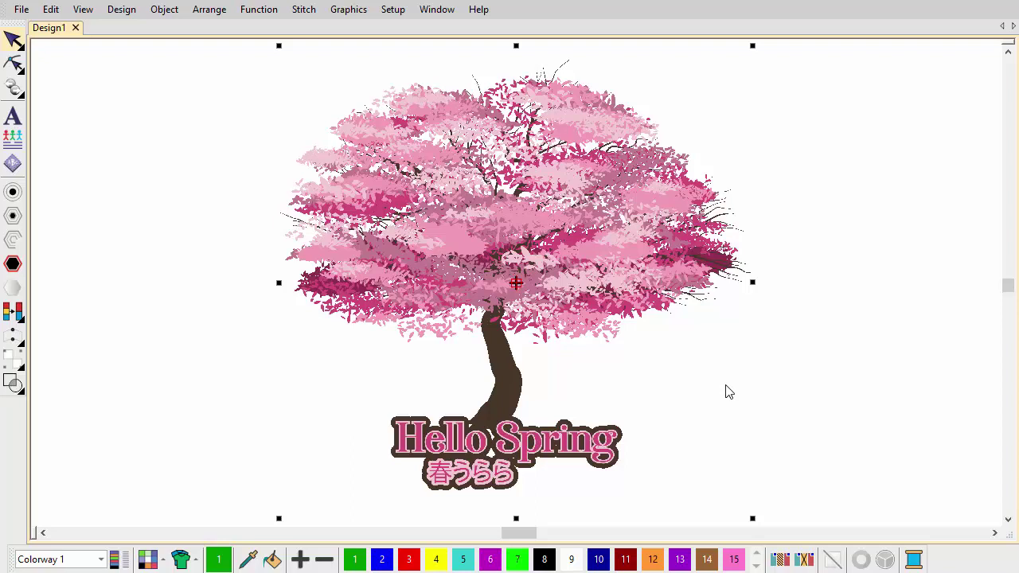
Reduce the blossom tree bitmap to 6 colours with Add Bitmap Colors
{"action": "left_click", "coordinate": [347, 12]}
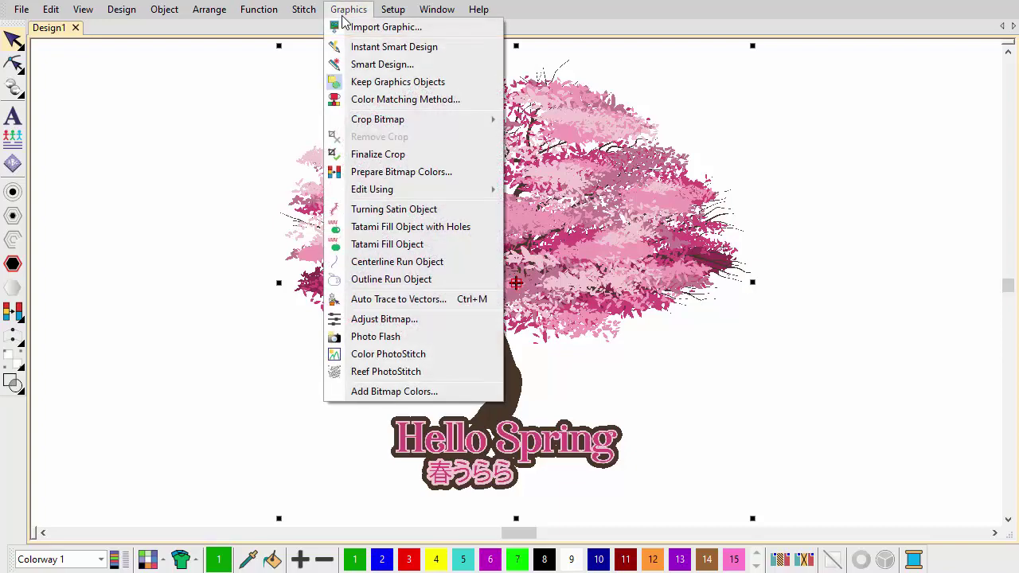
{"action": "left_click", "coordinate": [376, 392]}
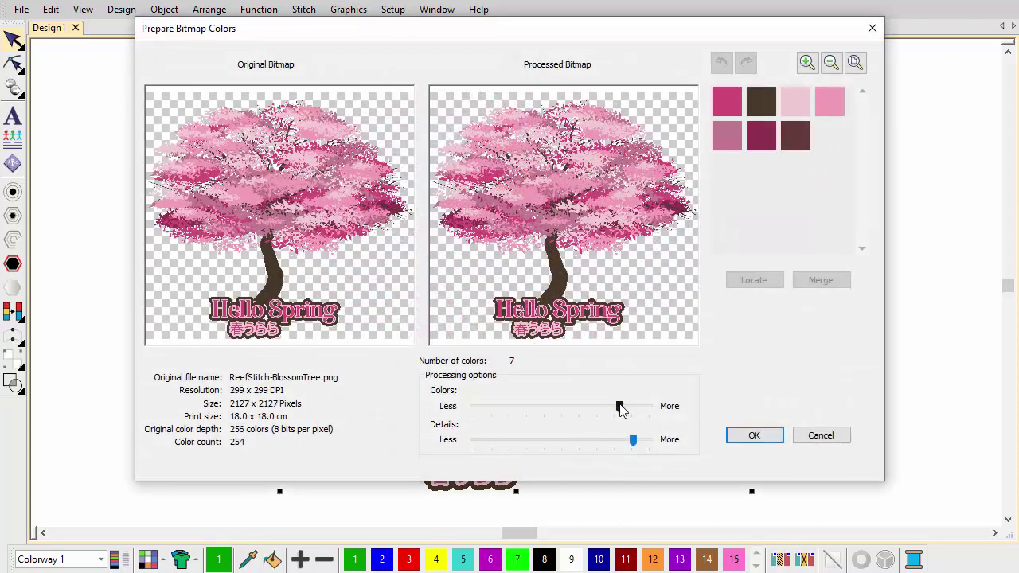
{"action": "left_click_drag", "start_coordinate": [622, 409], "coordinate": [604, 408]}
{"action": "left_click", "coordinate": [755, 438]}
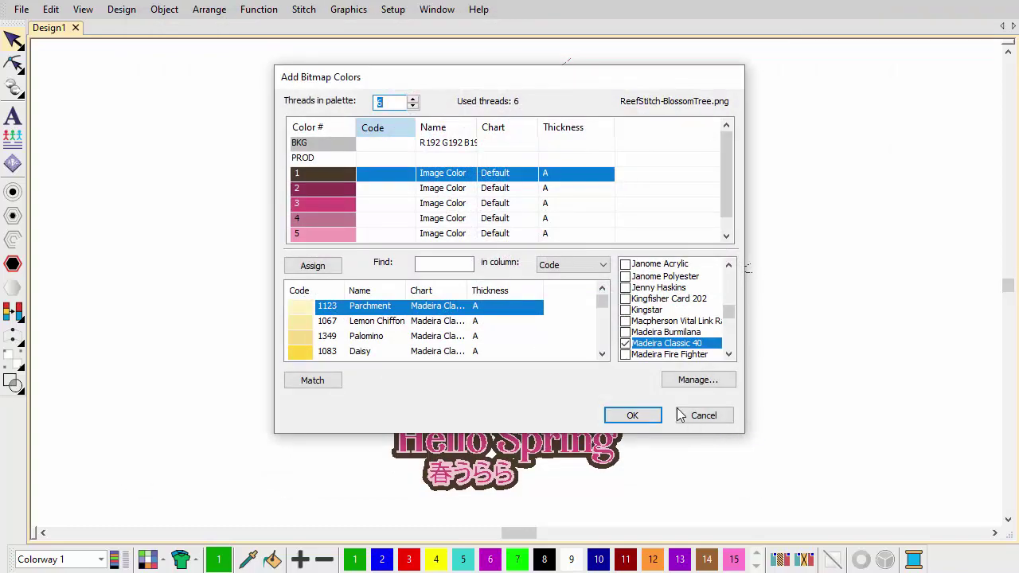
Switch the thread chart to Isacord 40 and assign thread 1876 Chocolat to colour 1
{"action": "left_click", "coordinate": [626, 343]}
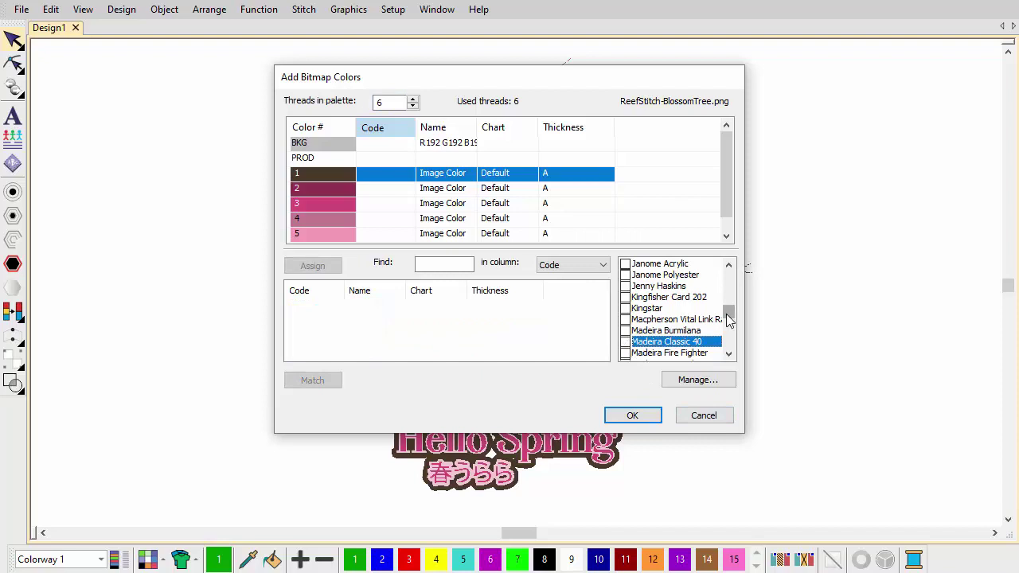
{"action": "left_click_drag", "start_coordinate": [728, 317], "coordinate": [729, 310]}
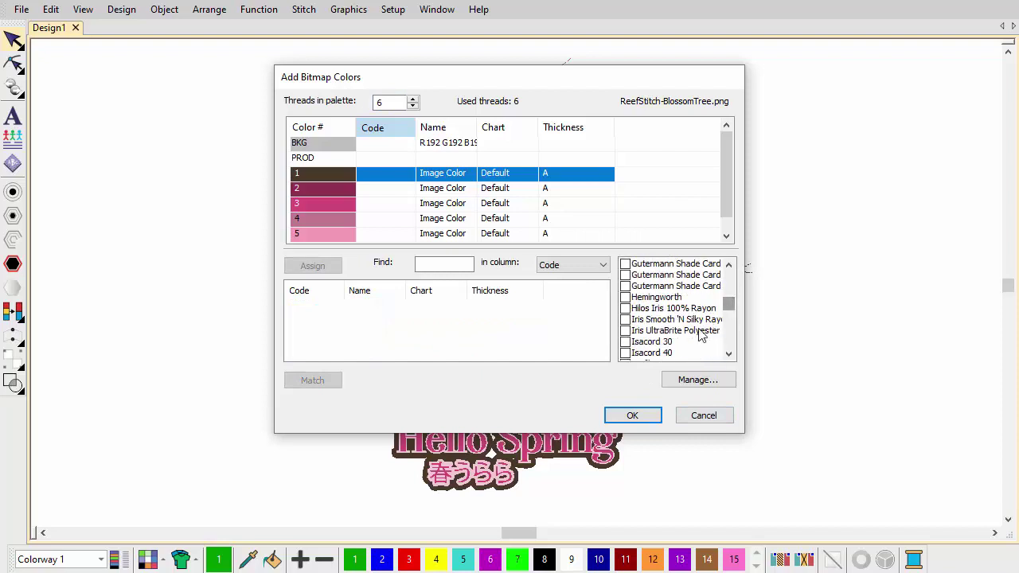
{"action": "left_click", "coordinate": [626, 352]}
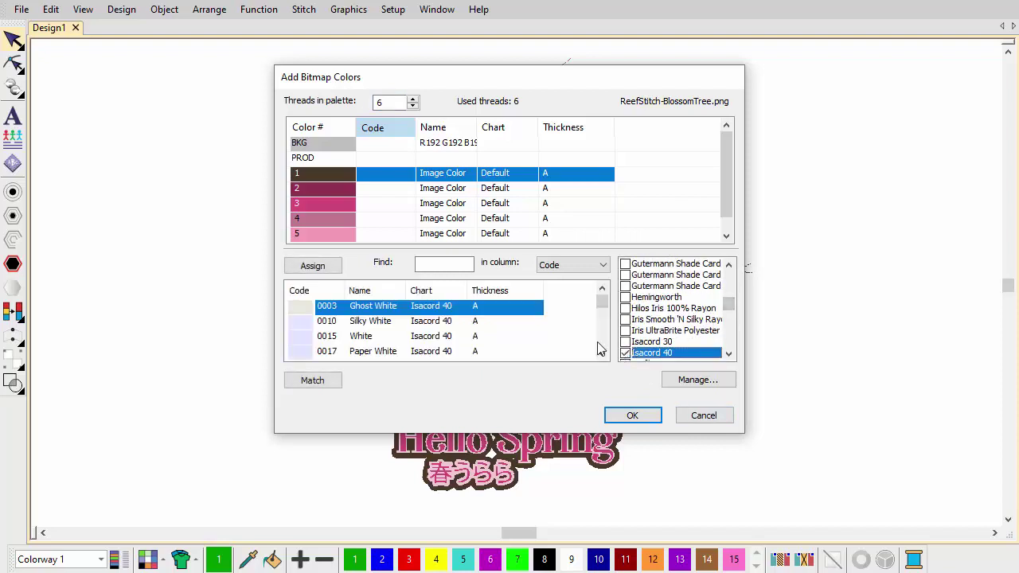
{"action": "left_click", "coordinate": [469, 264]}
{"action": "type", "text": "1876"}
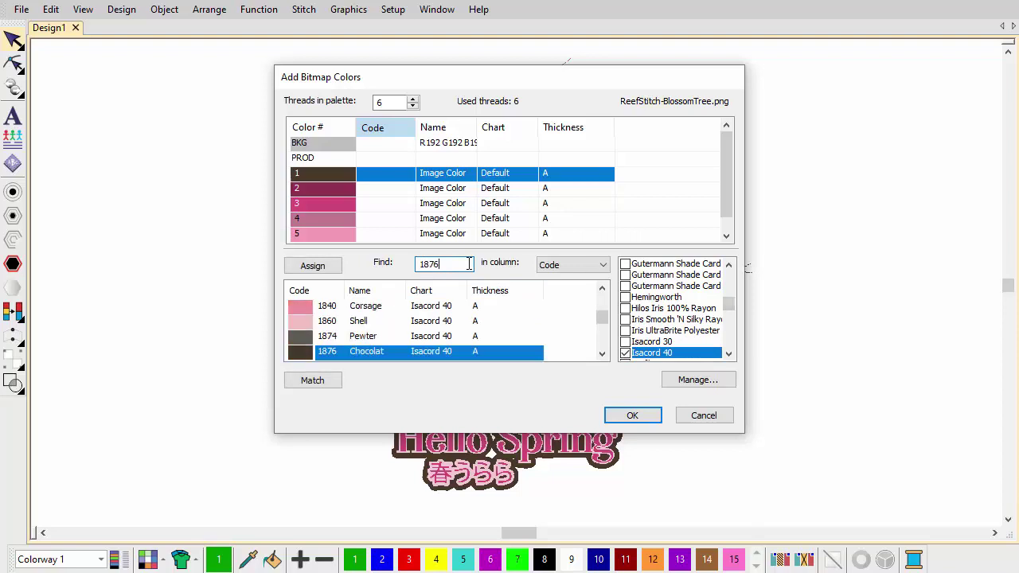
{"action": "left_click", "coordinate": [323, 273]}
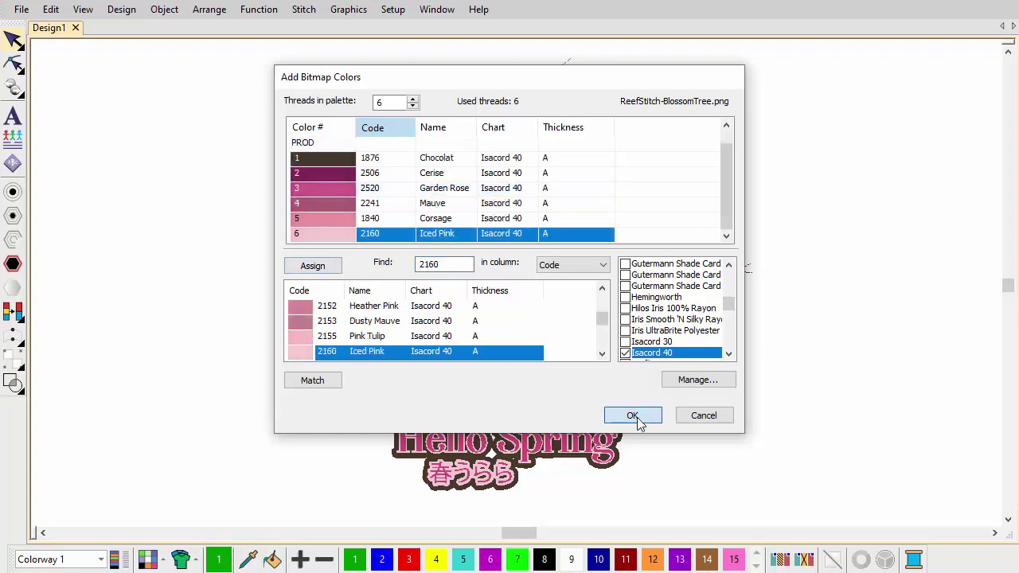
{"action": "left_click", "coordinate": [633, 415]}
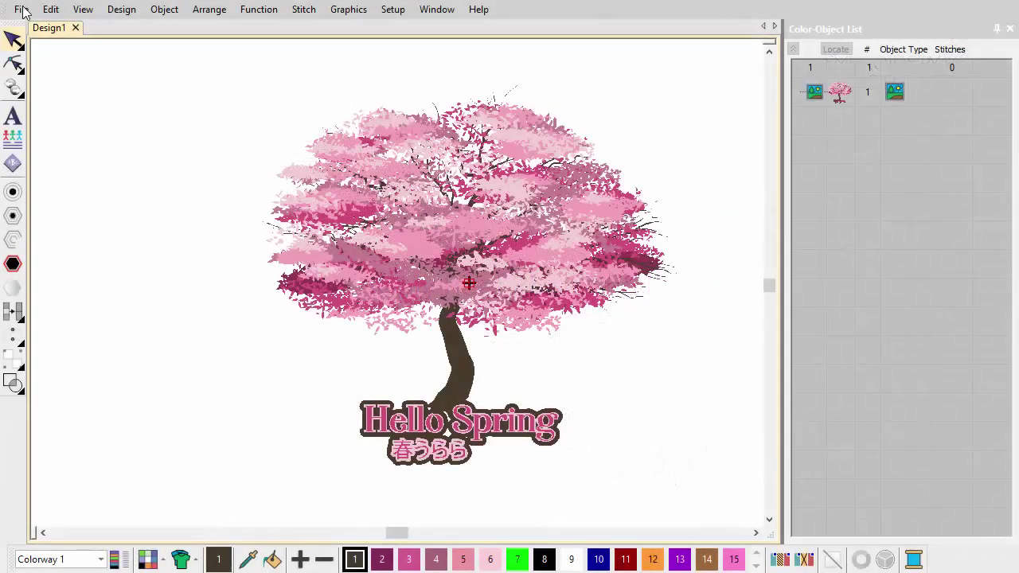
Import ReefStitch-BlossomTree-Layer1.png and the other blossom layer pictures
{"action": "left_click", "coordinate": [21, 10]}
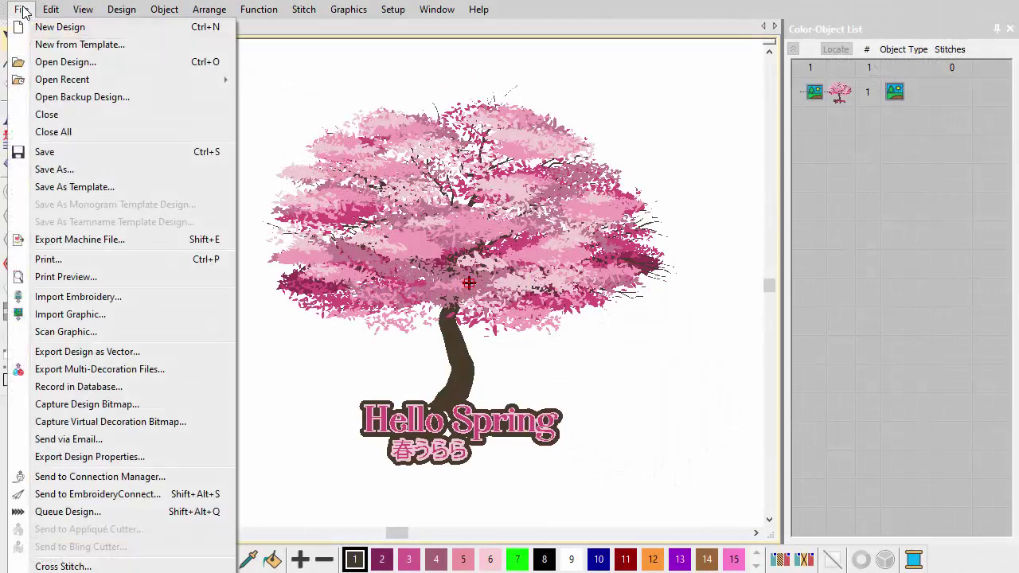
{"action": "left_click", "coordinate": [52, 316]}
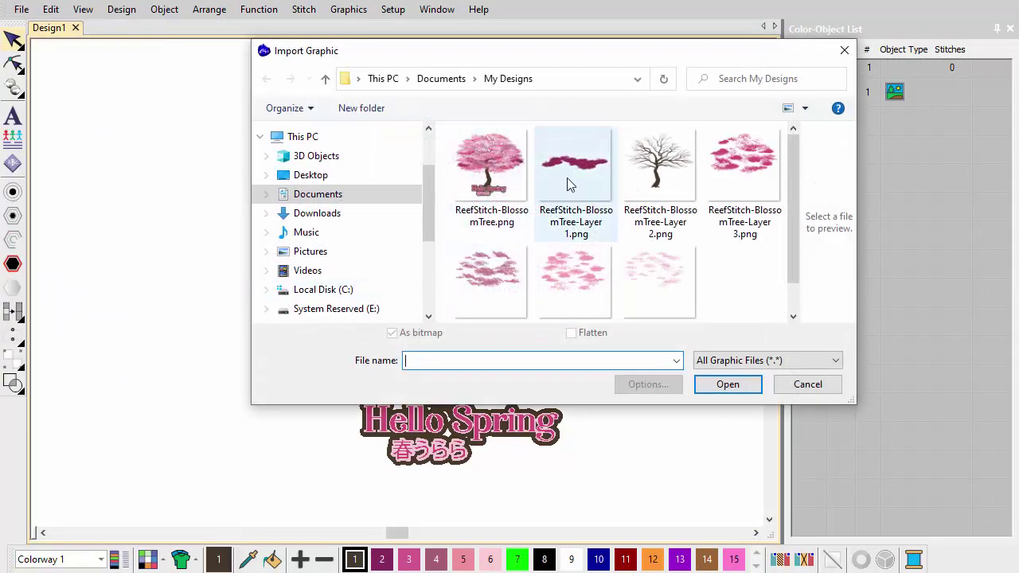
{"action": "left_click", "coordinate": [569, 179]}
{"action": "left_click", "coordinate": [724, 385]}
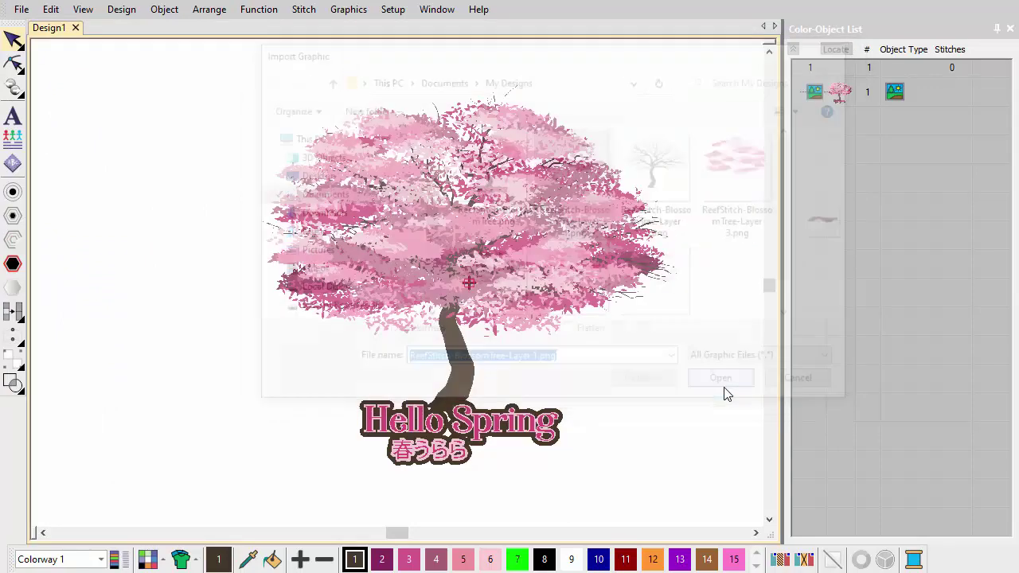
{"action": "left_click", "coordinate": [21, 10]}
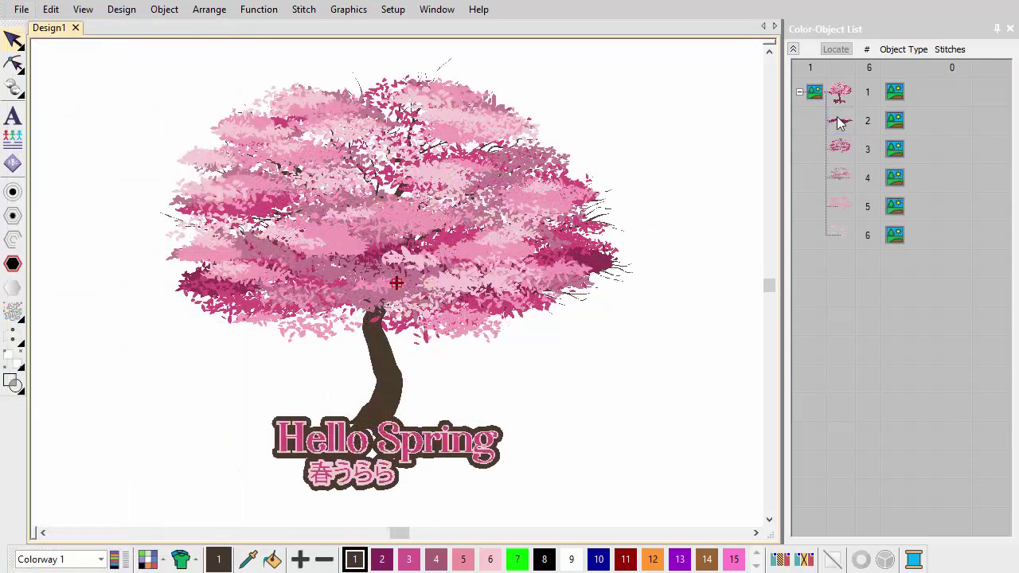
Hide every object except object 2, the dark pink layer
{"action": "left_click", "coordinate": [837, 117]}
{"action": "right_click", "coordinate": [837, 116]}
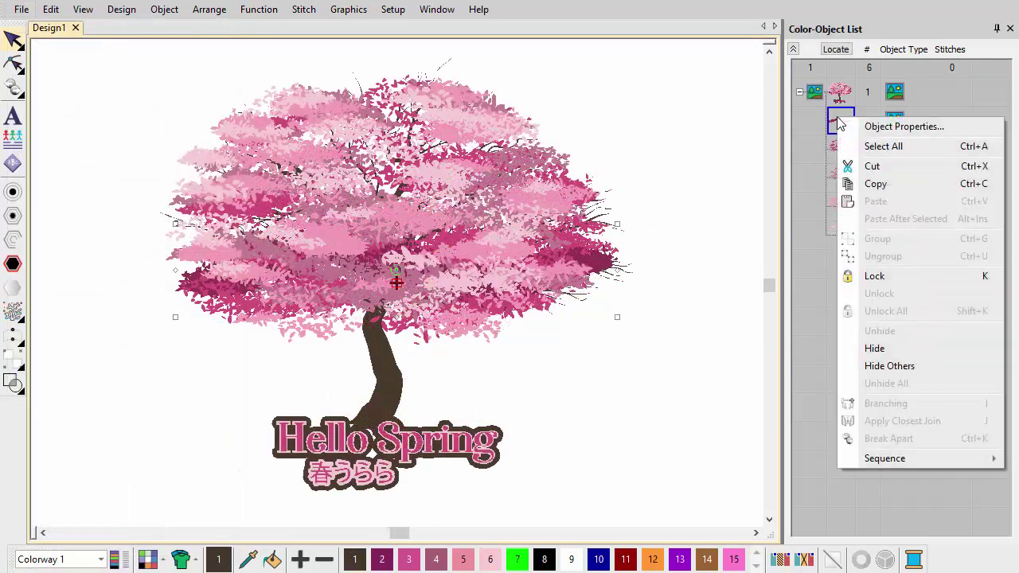
{"action": "left_click", "coordinate": [891, 366]}
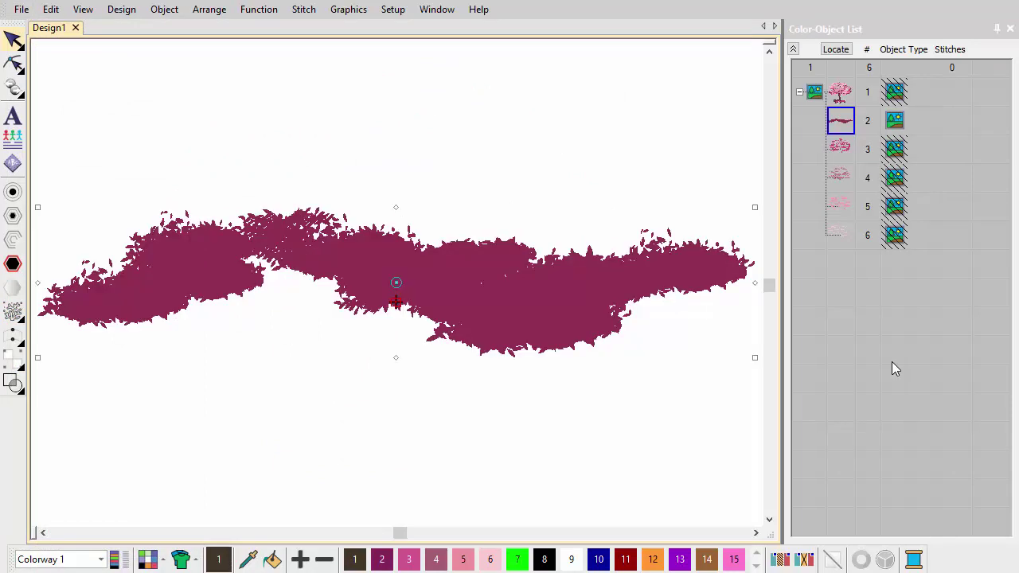
Reef PhotoStitch the dark pink layer in thread C2 at minimum density
{"action": "left_click", "coordinate": [17, 316]}
{"action": "left_click_drag", "start_coordinate": [253, 303], "coordinate": [271, 55]}
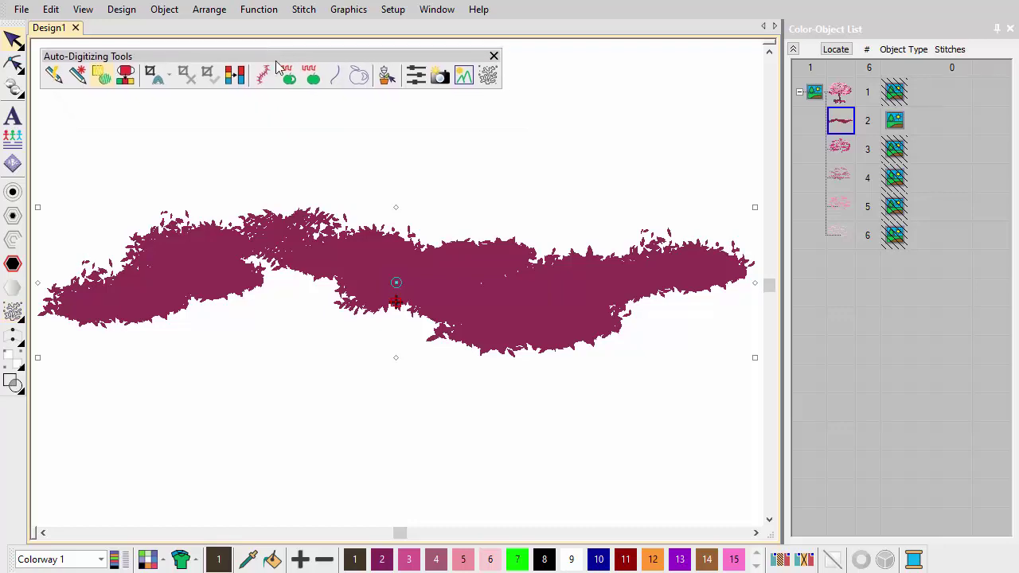
{"action": "left_click", "coordinate": [488, 77]}
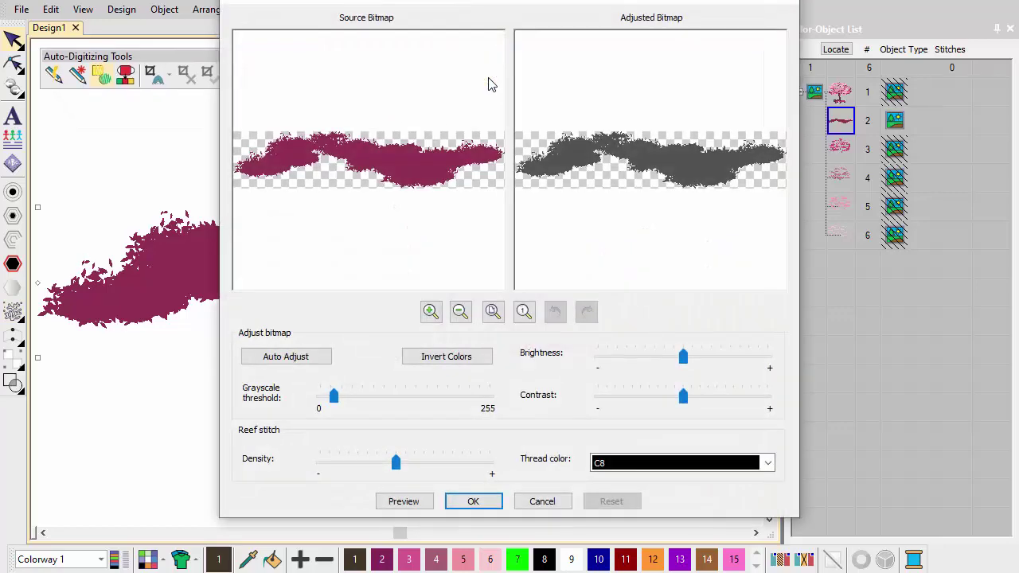
{"action": "left_click_drag", "start_coordinate": [571, 16], "coordinate": [714, 30]}
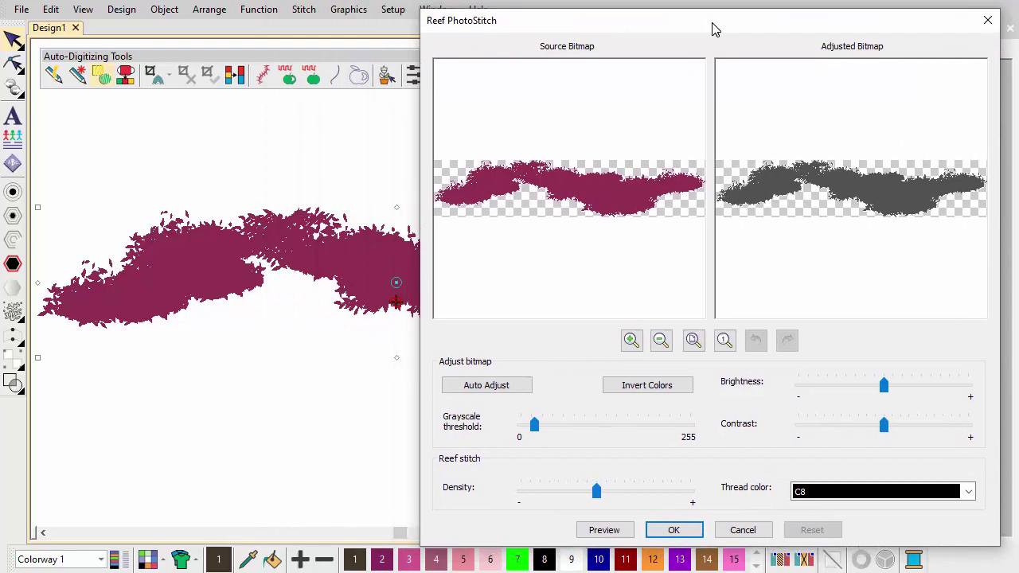
{"action": "left_click", "coordinate": [968, 491]}
{"action": "scroll", "coordinate": [956, 527], "scroll_direction": "up", "scroll_amount": 3}
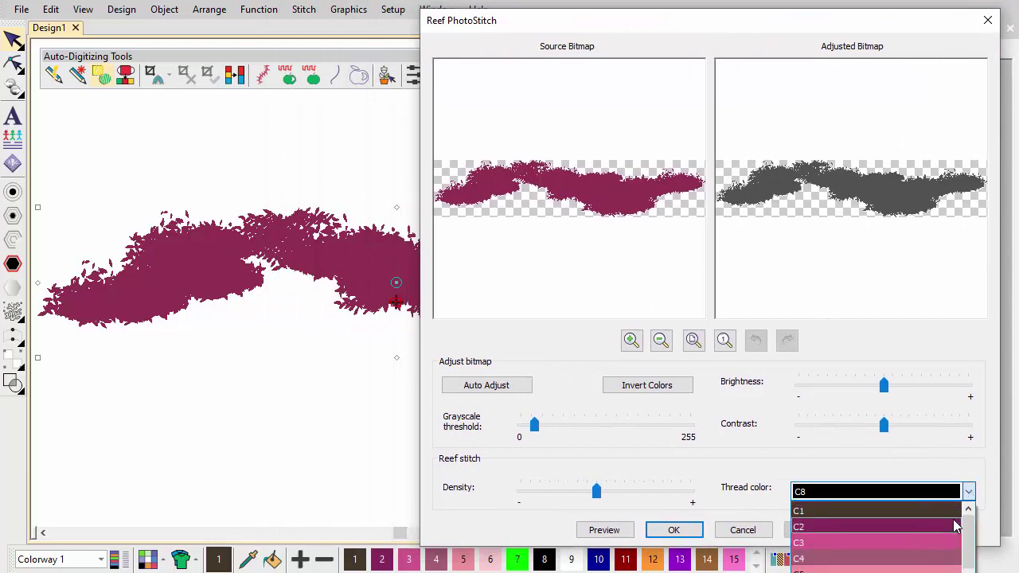
{"action": "left_click", "coordinate": [957, 527]}
{"action": "left_click", "coordinate": [619, 534]}
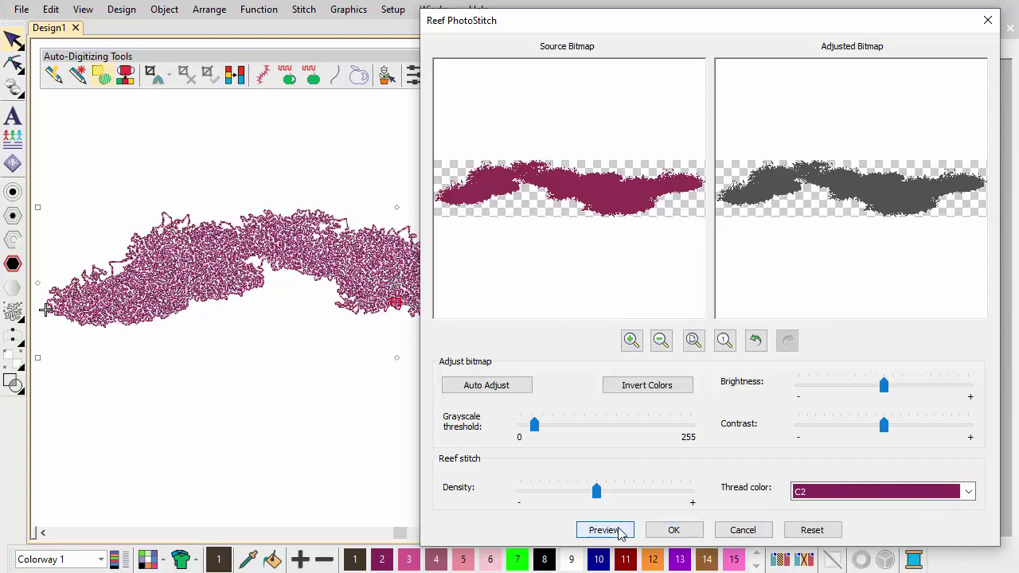
{"action": "left_click_drag", "start_coordinate": [597, 491], "coordinate": [522, 490]}
{"action": "left_click", "coordinate": [606, 533]}
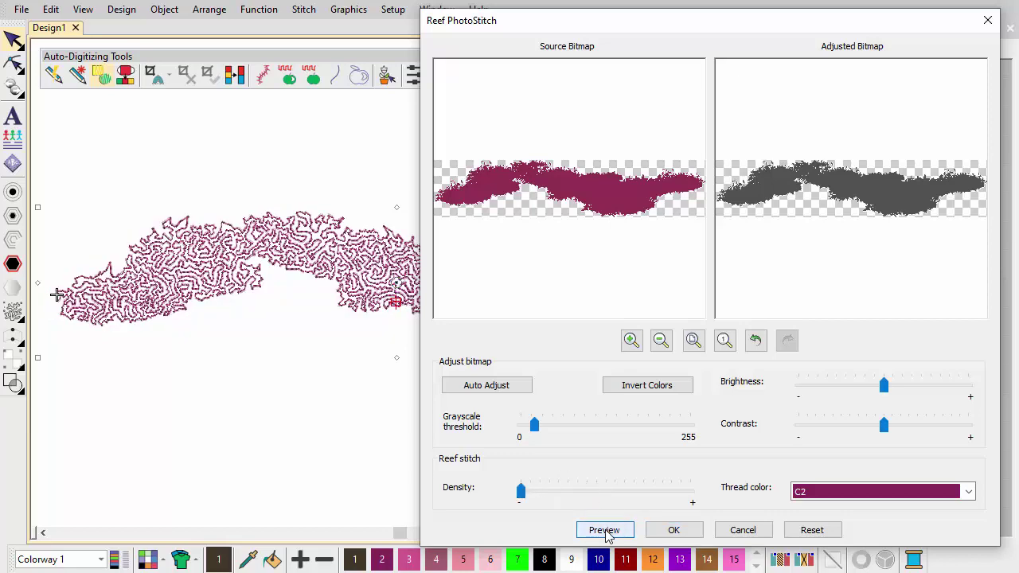
{"action": "left_click", "coordinate": [669, 531]}
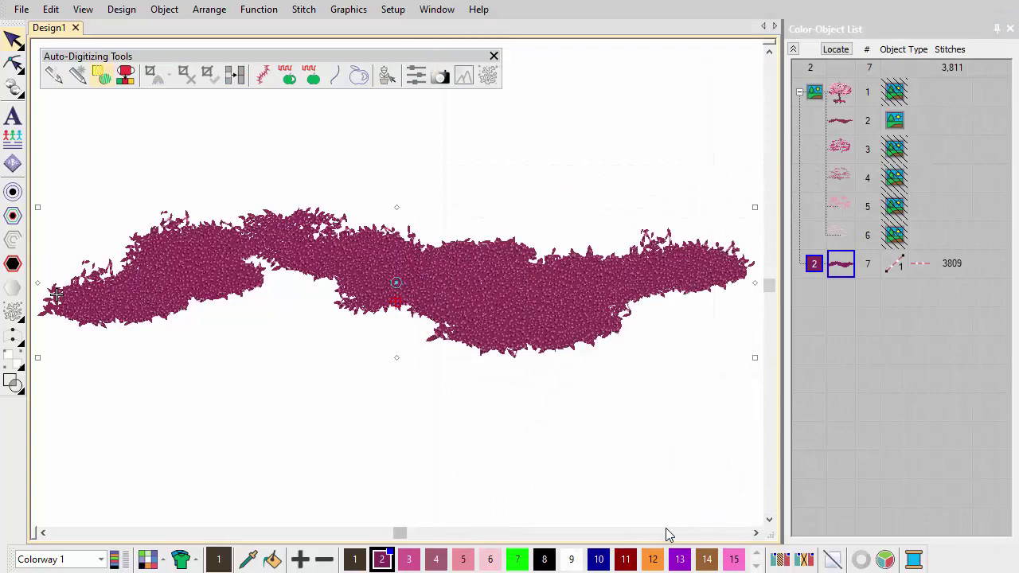
Deselect the new foliage objects and turn TrueView off to show stitch lines
{"action": "key", "text": "Escape"}
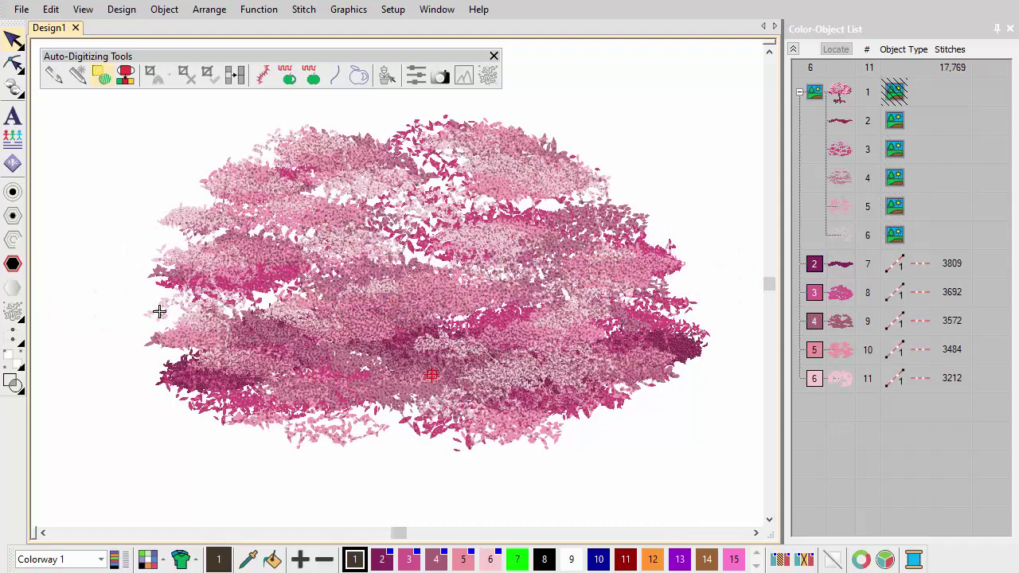
{"action": "key", "text": "t"}
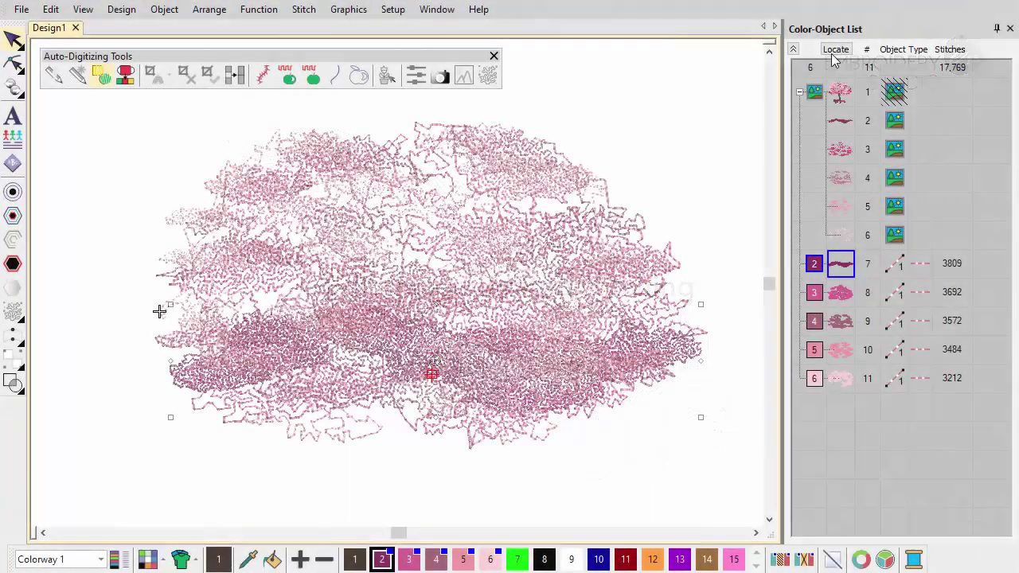
Locate objects 7, 8 and 11, then Hide Others on object 11
{"action": "left_click", "coordinate": [835, 49]}
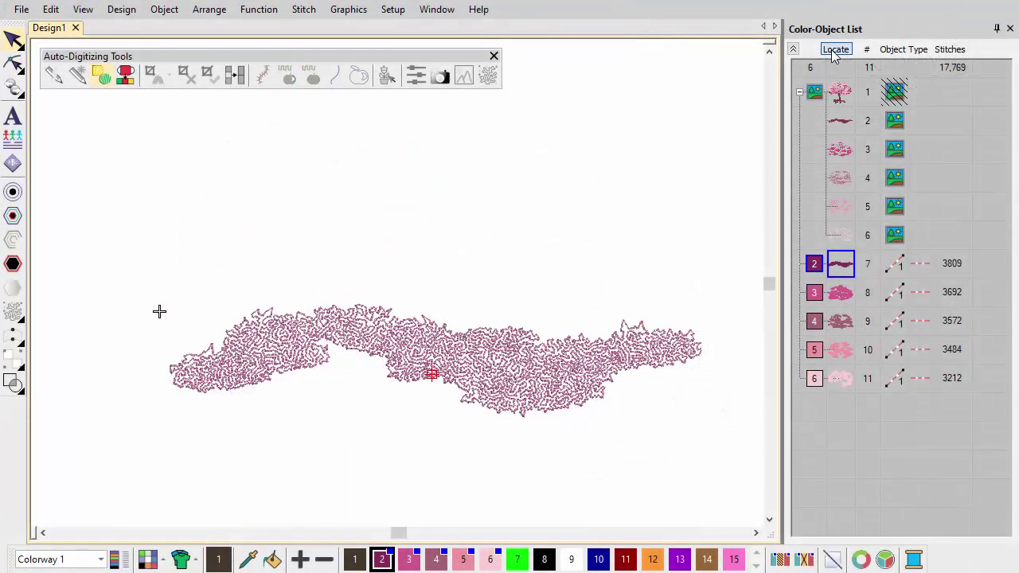
{"action": "left_click", "coordinate": [835, 292]}
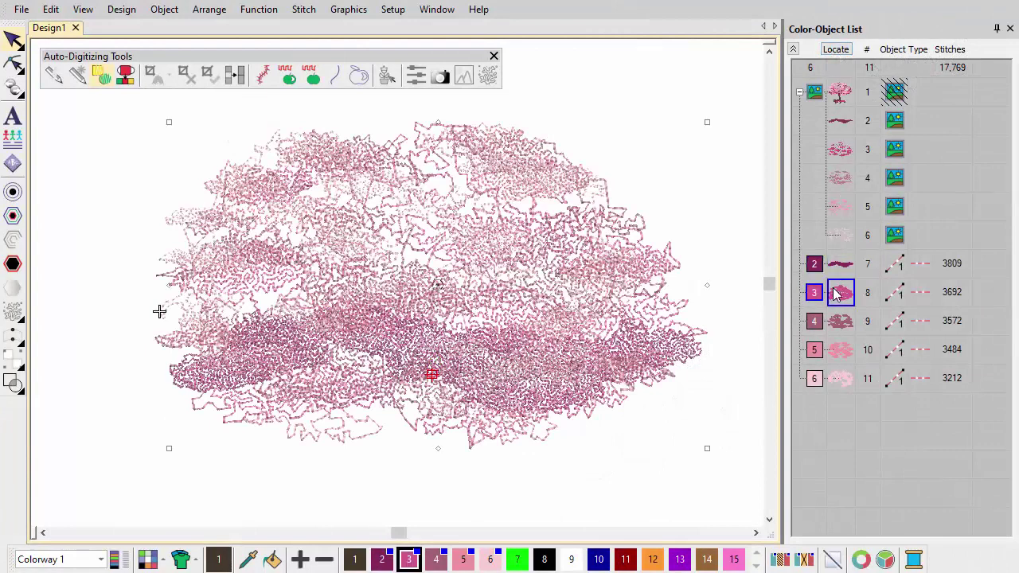
{"action": "left_click", "coordinate": [835, 49]}
{"action": "left_click", "coordinate": [842, 378]}
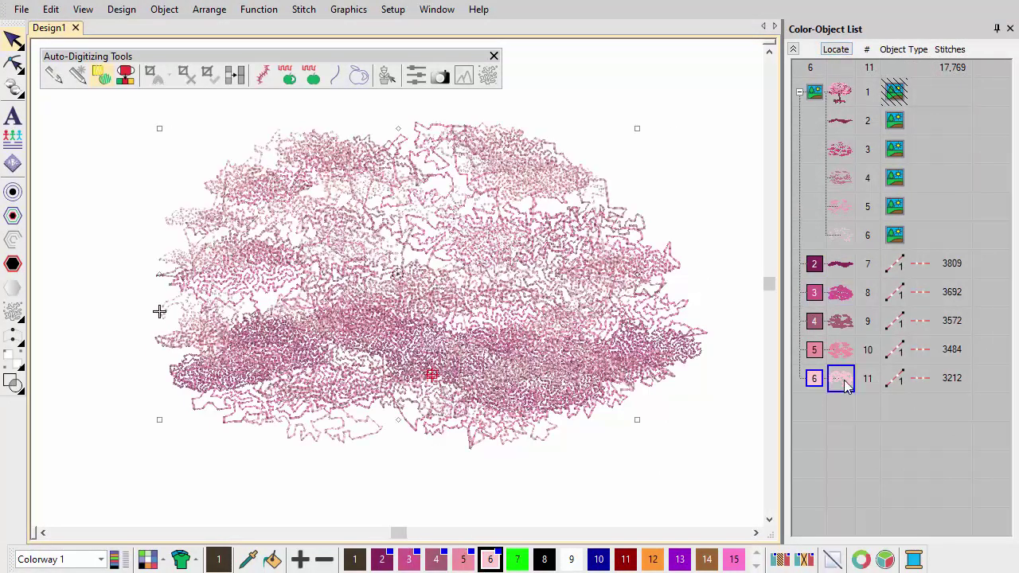
{"action": "left_click", "coordinate": [836, 51]}
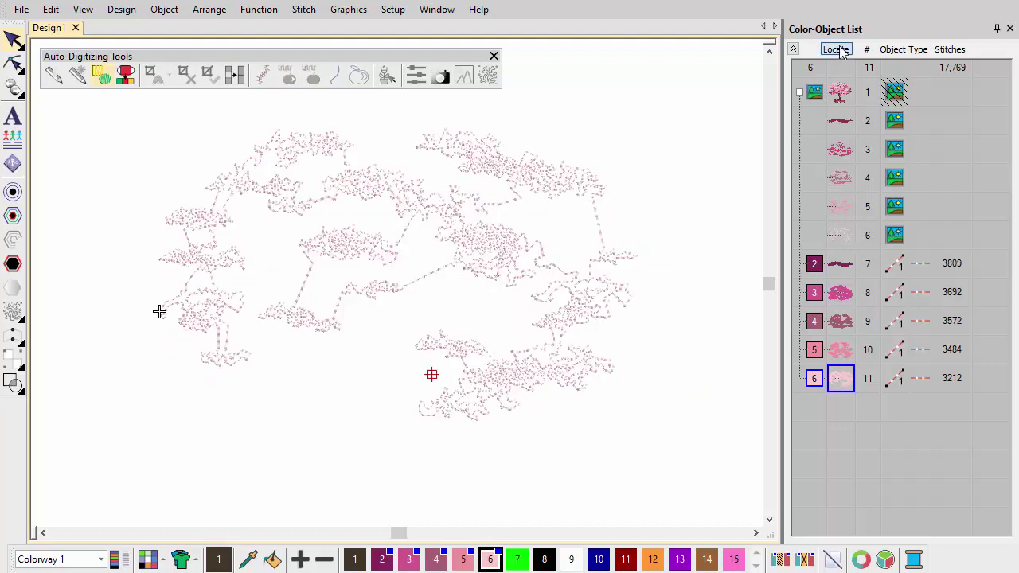
{"action": "right_click", "coordinate": [837, 379]}
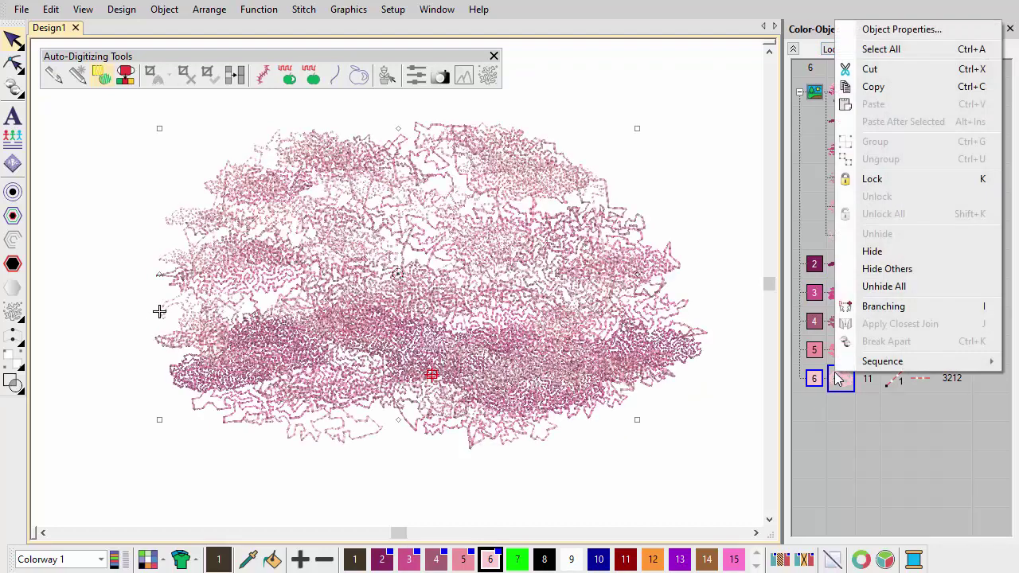
{"action": "left_click", "coordinate": [876, 269]}
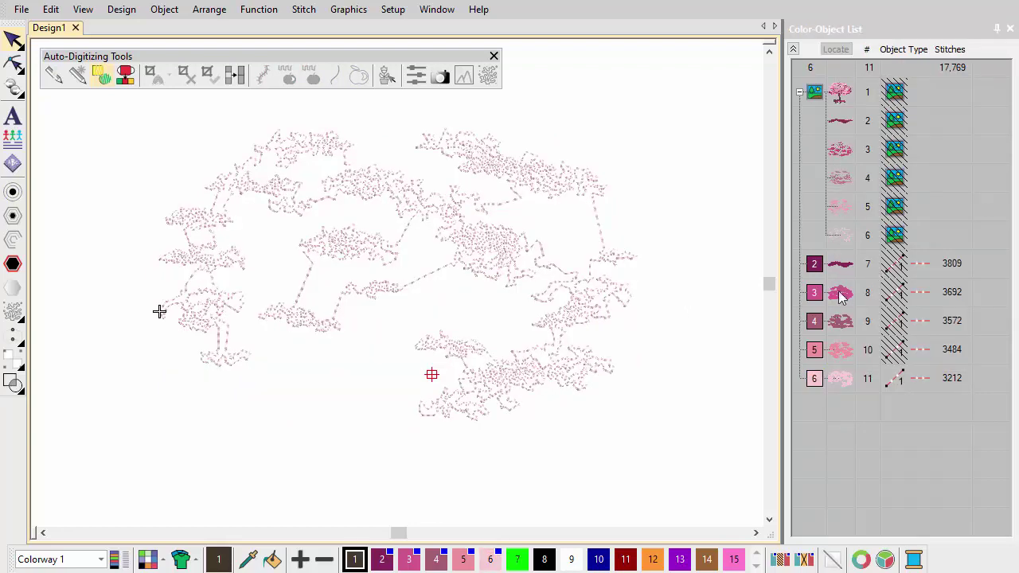
Cut around the long travel runs in object 11 with the Knife tool
{"action": "scroll", "coordinate": [513, 274], "scroll_direction": "up", "scroll_amount": 2}
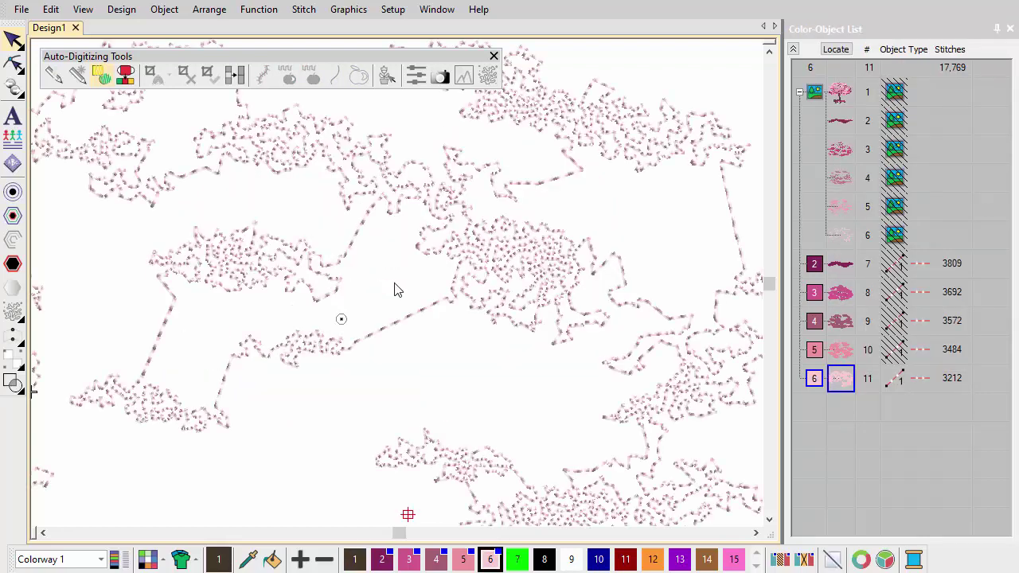
{"action": "left_click", "coordinate": [13, 87]}
{"action": "left_click_drag", "start_coordinate": [42, 96], "coordinate": [82, 103]}
{"action": "left_click", "coordinate": [83, 121]}
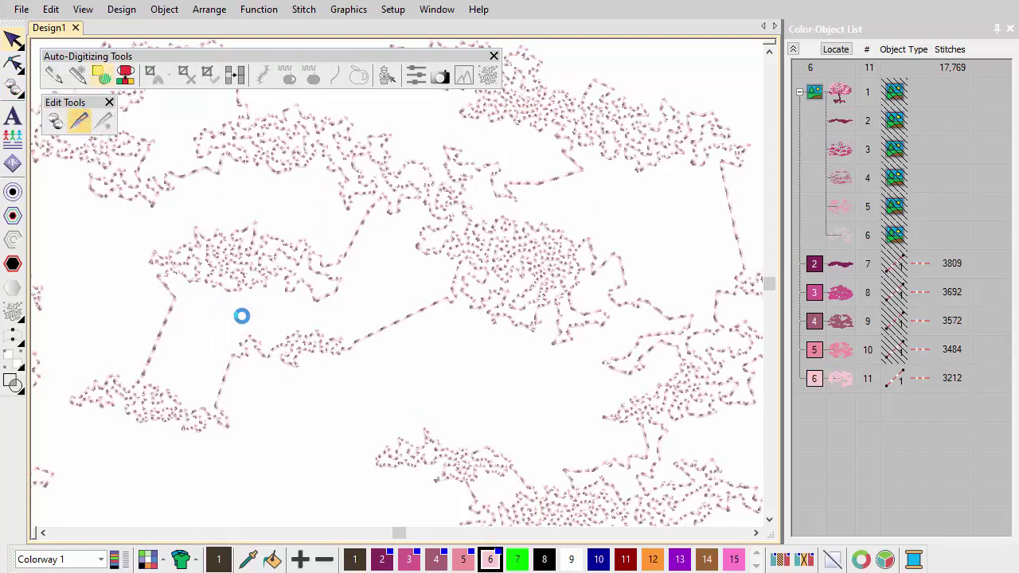
{"action": "left_click", "coordinate": [358, 362]}
{"action": "left_click", "coordinate": [349, 273]}
{"action": "left_click", "coordinate": [325, 239]}
{"action": "left_click", "coordinate": [366, 205]}
{"action": "left_click", "coordinate": [381, 207]}
{"action": "left_click", "coordinate": [449, 291]}
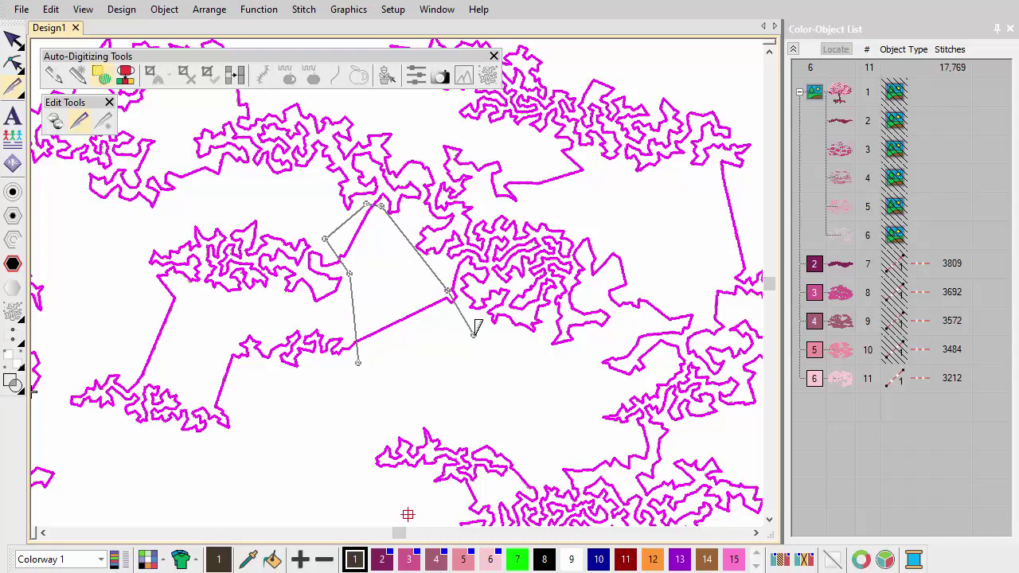
{"action": "key", "text": "Return"}
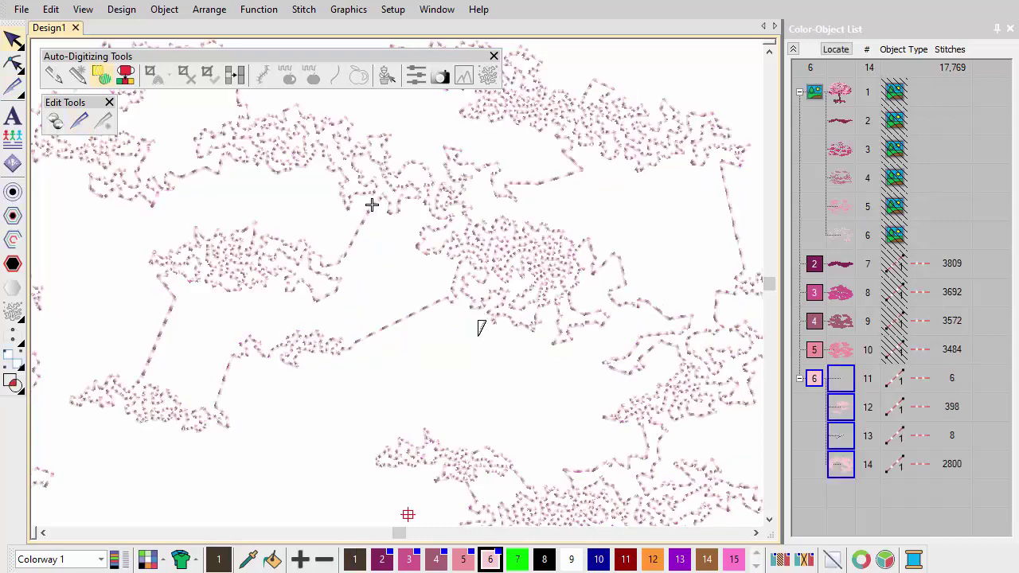
Delete the 6-stitch piece and the 8-stitch connecting run
{"action": "left_click", "coordinate": [846, 381]}
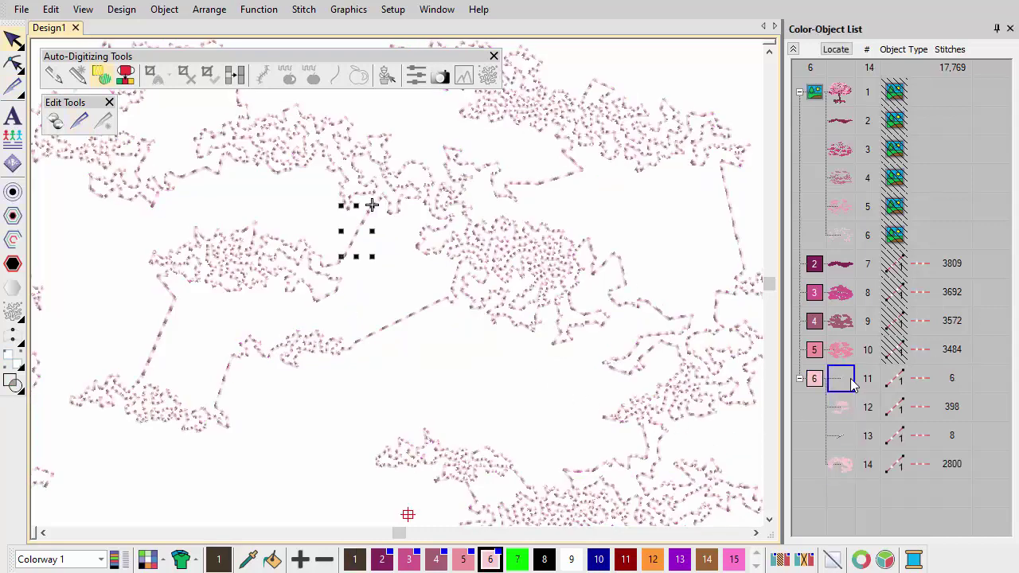
{"action": "key", "text": "Delete"}
{"action": "left_click", "coordinate": [840, 419]}
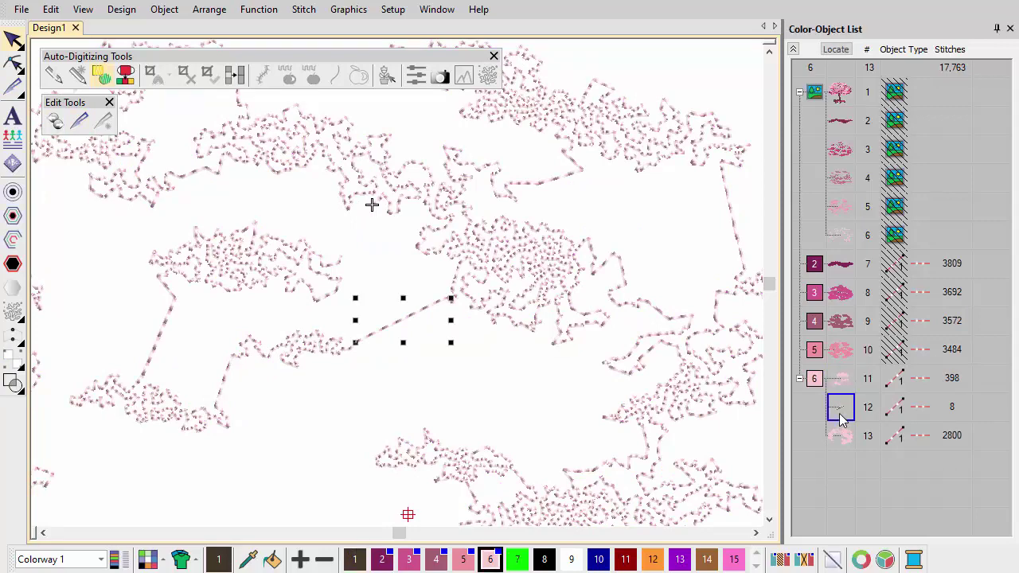
{"action": "key", "text": "Delete"}
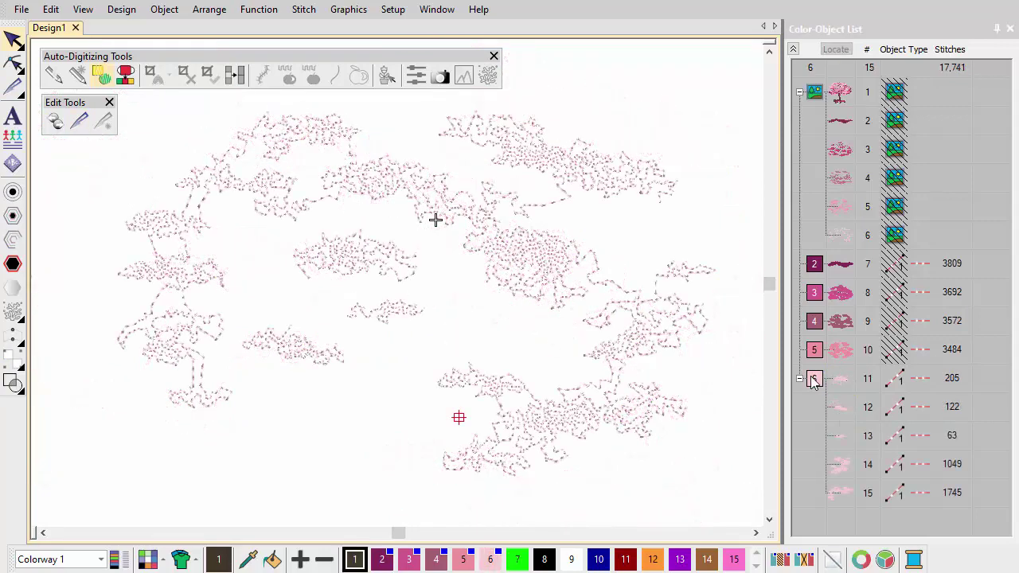
Apply Closest Join to the five colour 6 pieces, objects 11–15
{"action": "left_click", "coordinate": [813, 379]}
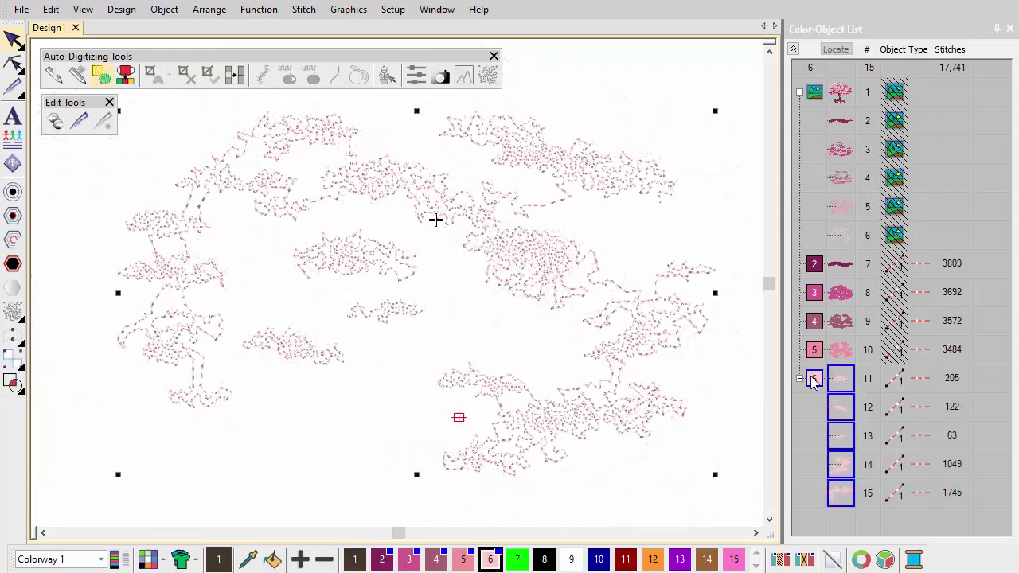
{"action": "right_click", "coordinate": [835, 376]}
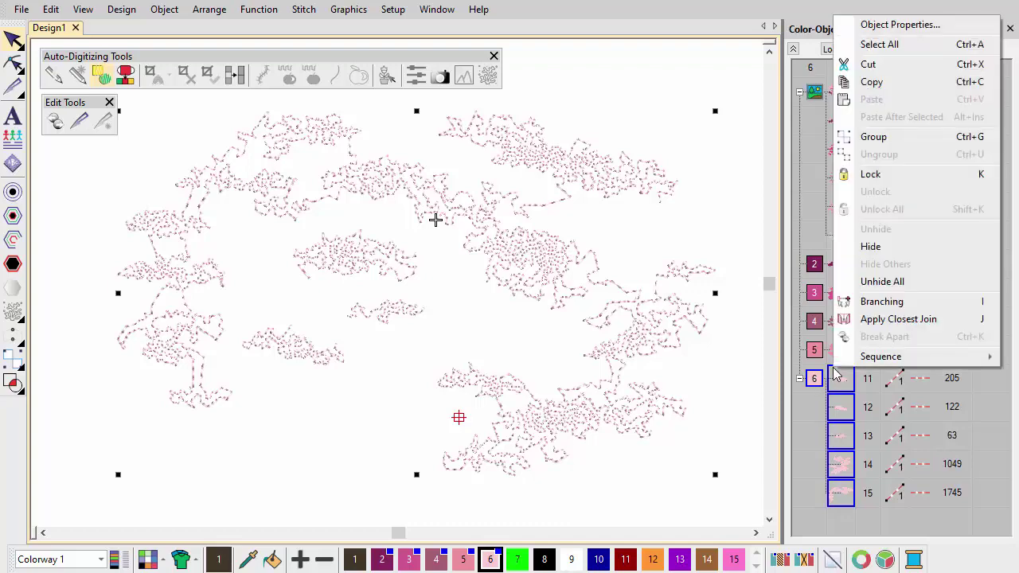
{"action": "left_click", "coordinate": [854, 320]}
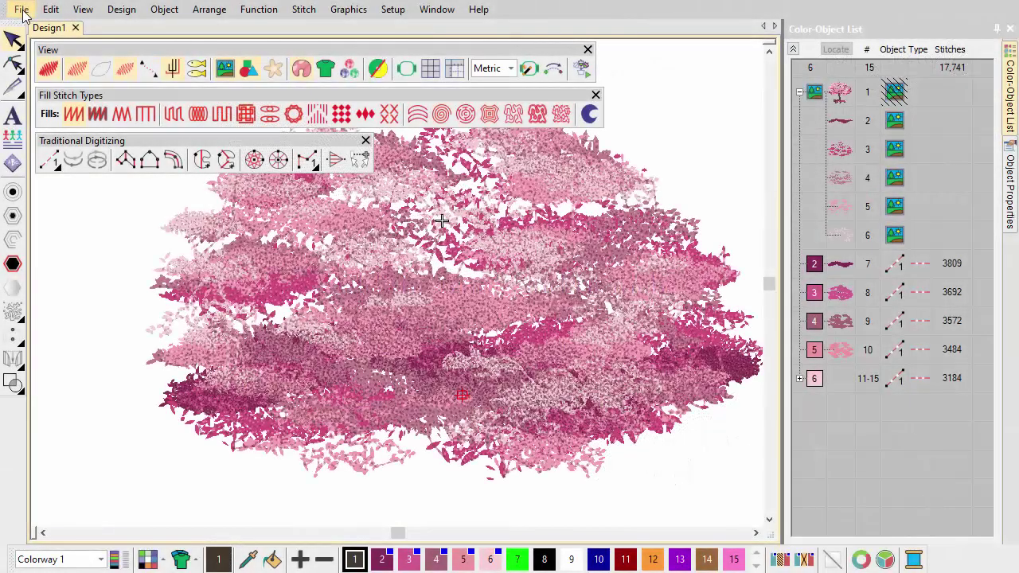
Import ReefStitch-BlossomTree-Layer 2.png as the trunk-and-branches graphic
{"action": "left_click", "coordinate": [21, 10]}
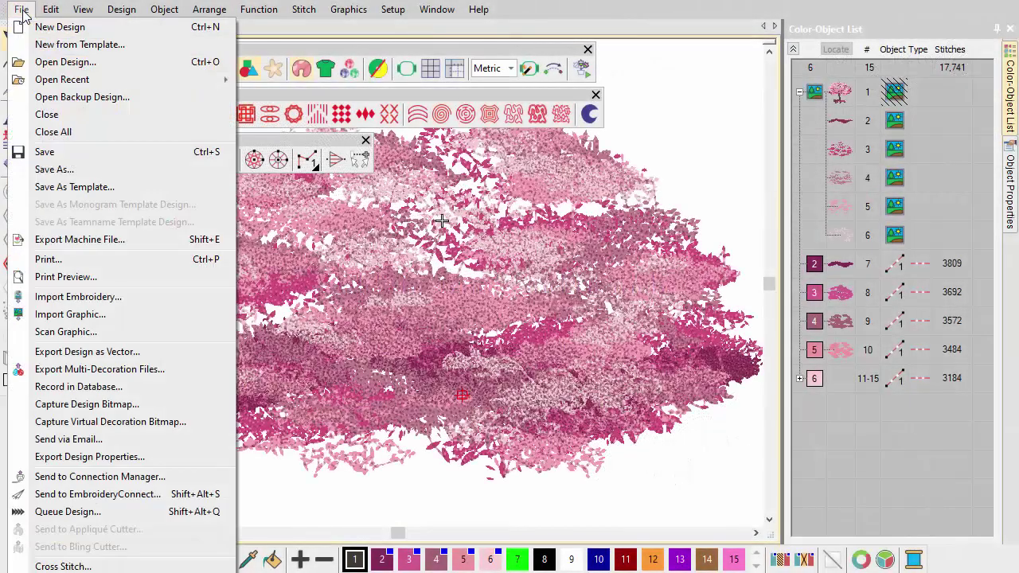
{"action": "left_click", "coordinate": [85, 319]}
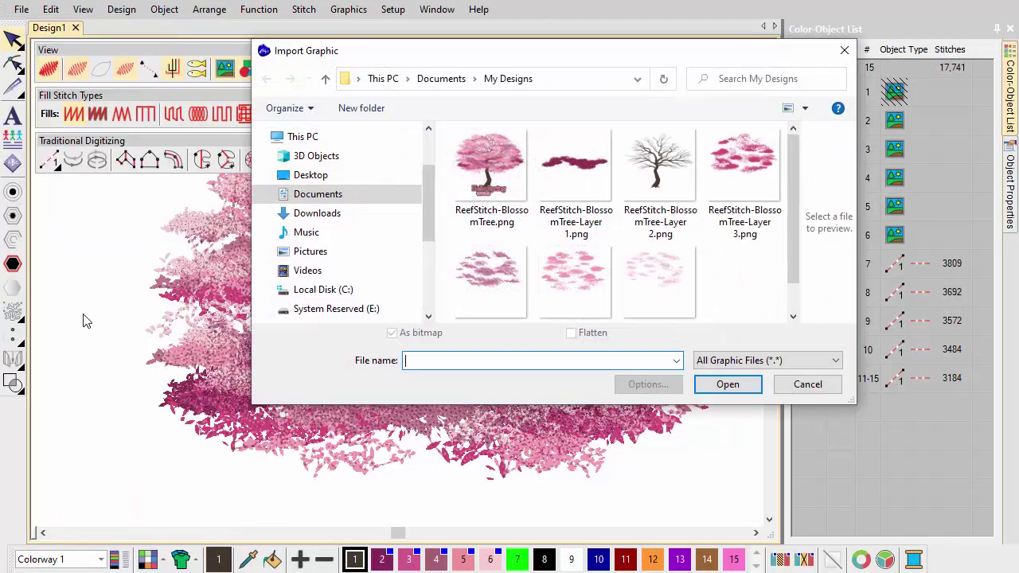
{"action": "left_click", "coordinate": [672, 223]}
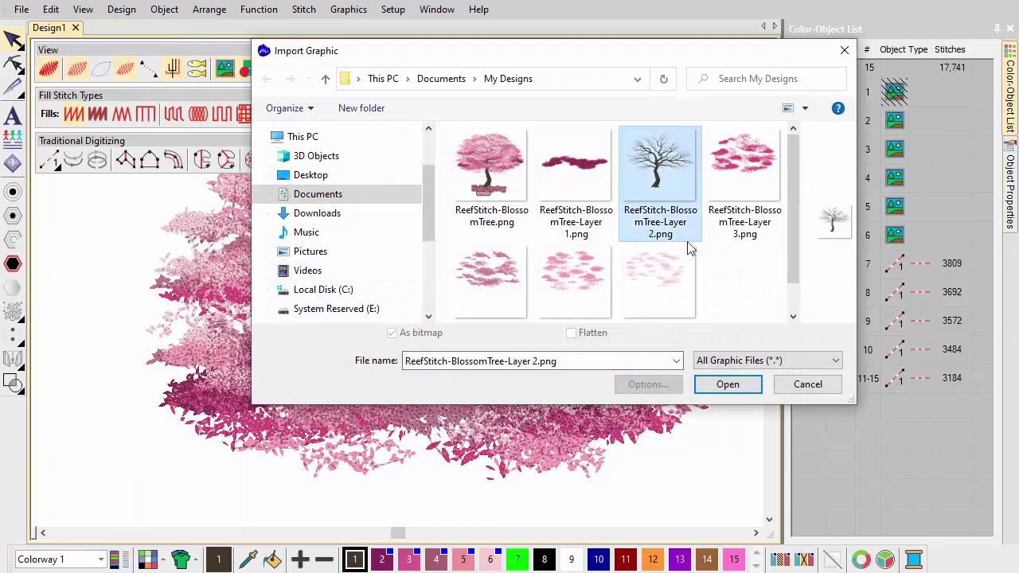
{"action": "left_click", "coordinate": [732, 390]}
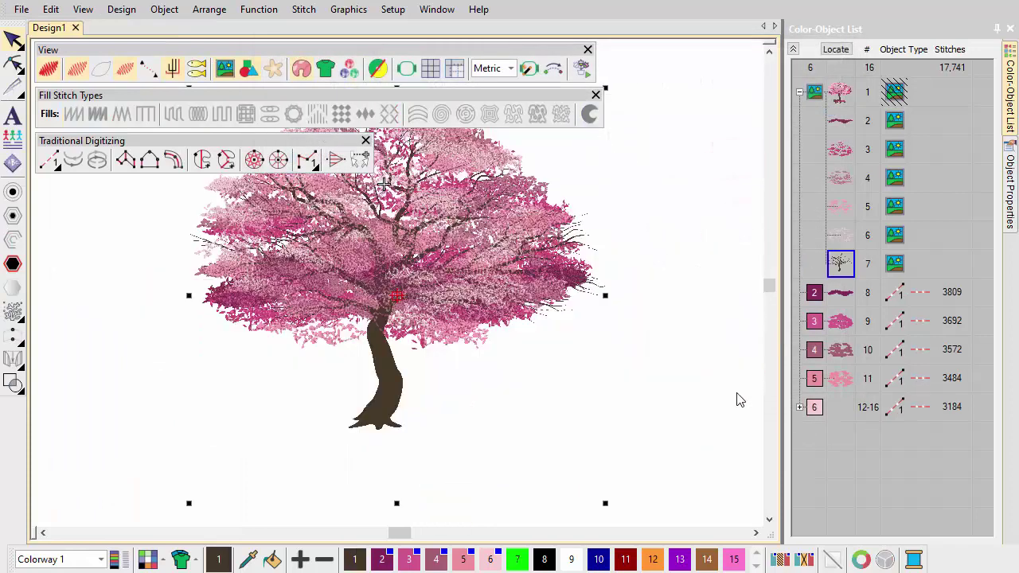
Hide the foliage stitch objects 8 through 16
{"action": "left_click", "coordinate": [839, 296]}
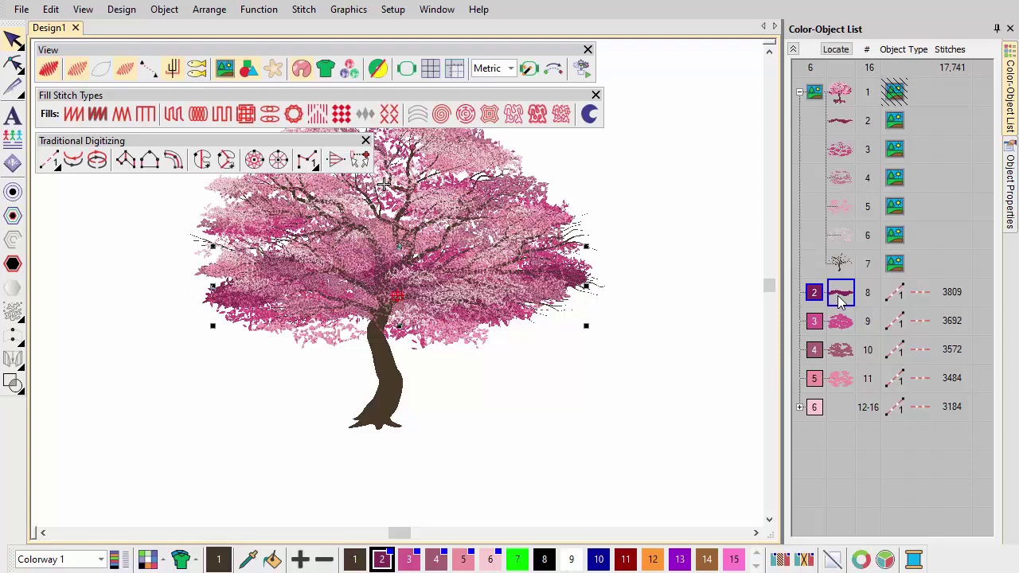
{"action": "left_click", "coordinate": [816, 407], "text": "shift"}
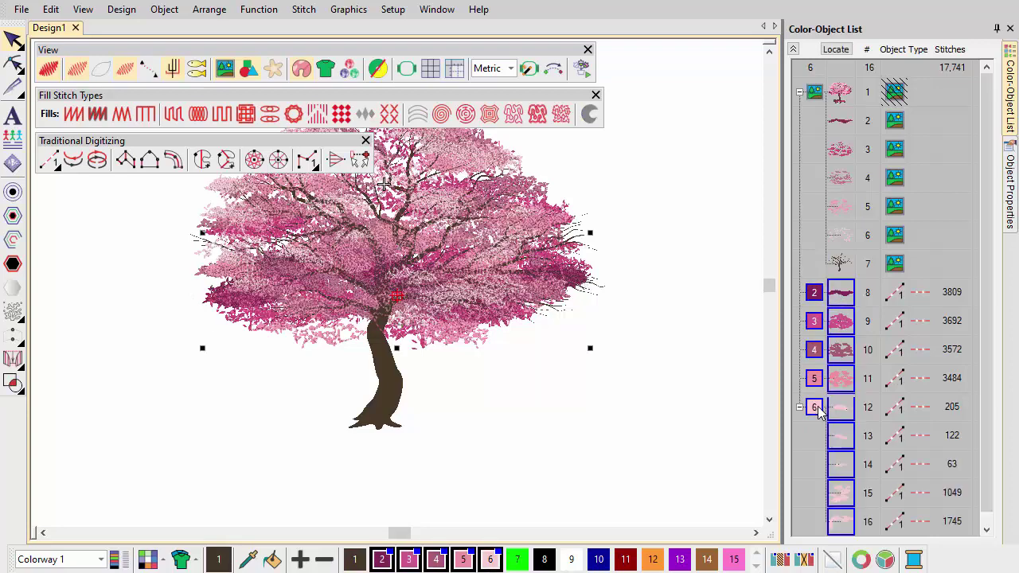
{"action": "right_click", "coordinate": [846, 316]}
{"action": "left_click", "coordinate": [882, 538]}
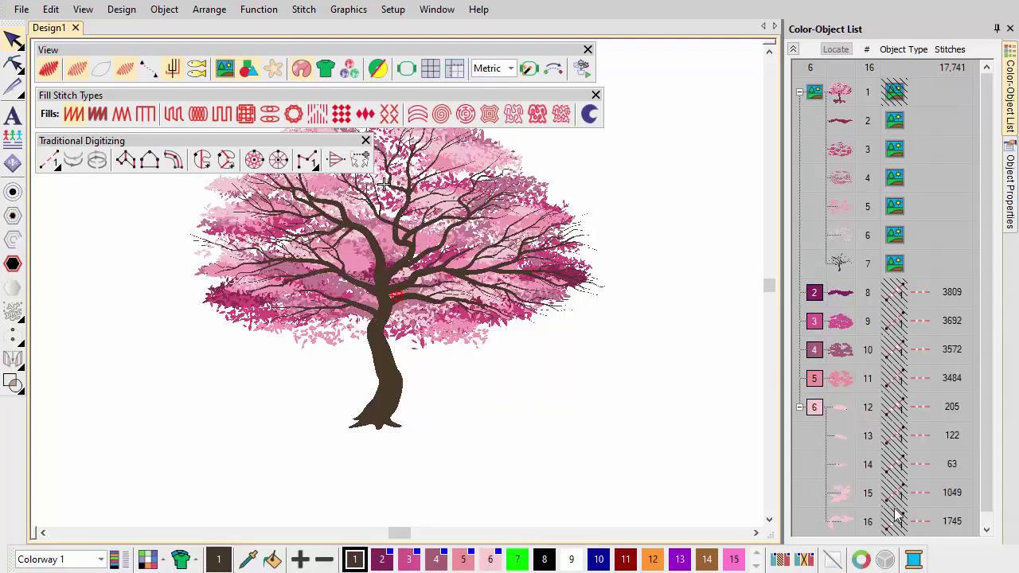
Hide the pink foliage picture objects, leaving only the trunk graphic, and zoom in
{"action": "left_click", "coordinate": [838, 234]}
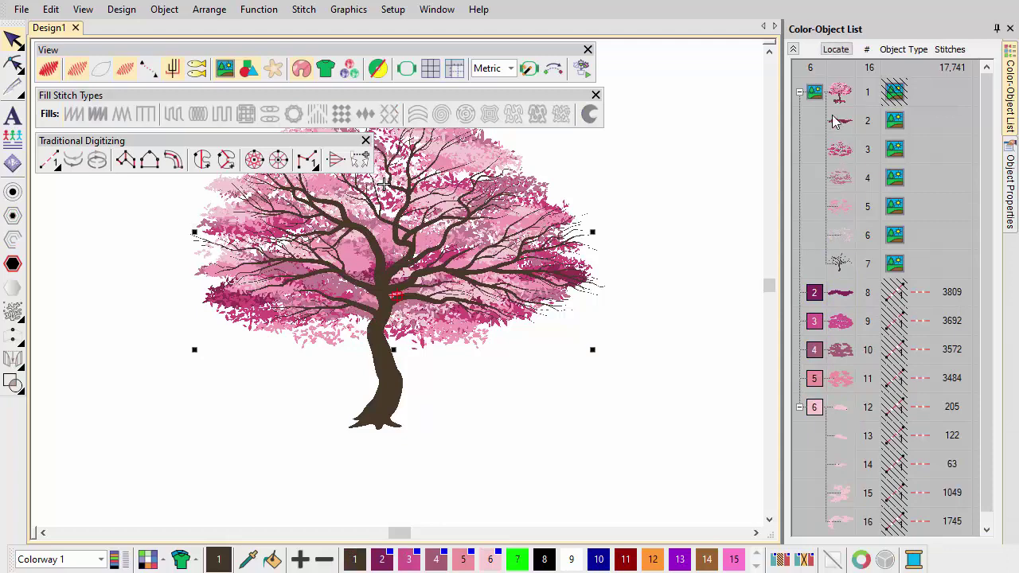
{"action": "left_click", "coordinate": [836, 121], "text": "shift"}
{"action": "right_click", "coordinate": [836, 121]}
{"action": "left_click", "coordinate": [881, 348]}
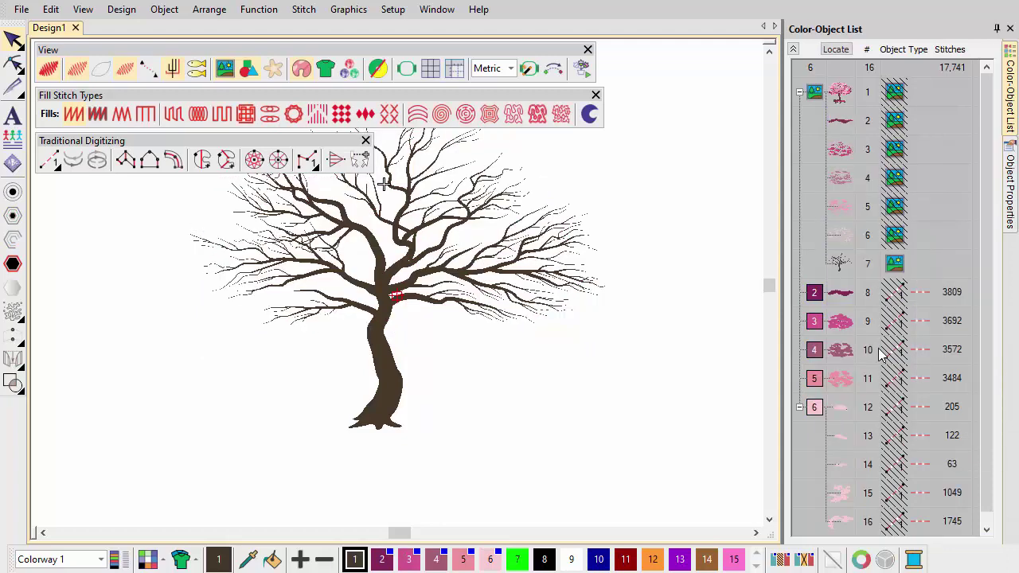
{"action": "scroll", "coordinate": [394, 289], "scroll_direction": "up", "scroll_amount": 2}
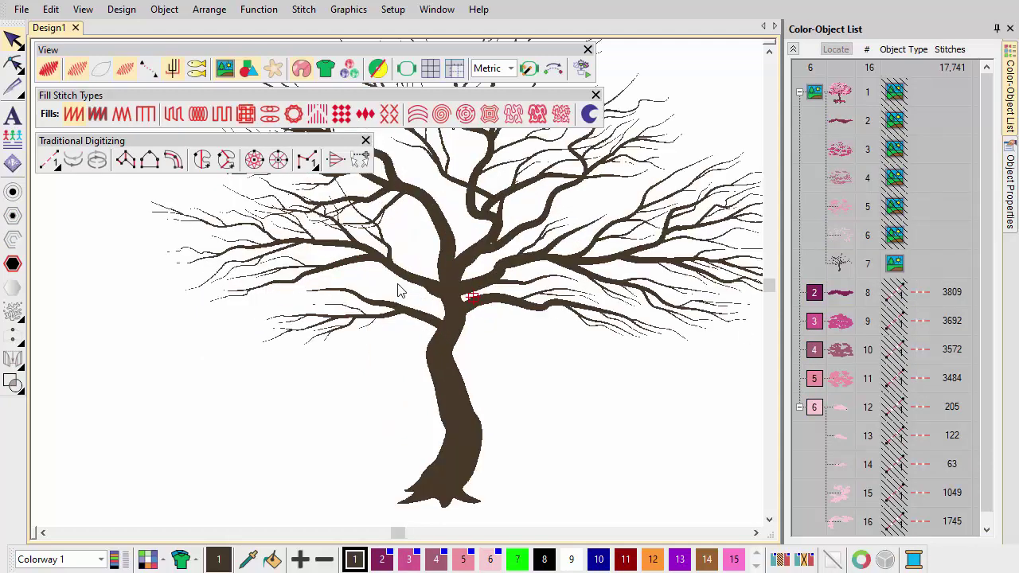
Digitize the tree trunk as a complex-fill shape by outlining it from top to base
{"action": "left_click", "coordinate": [172, 116]}
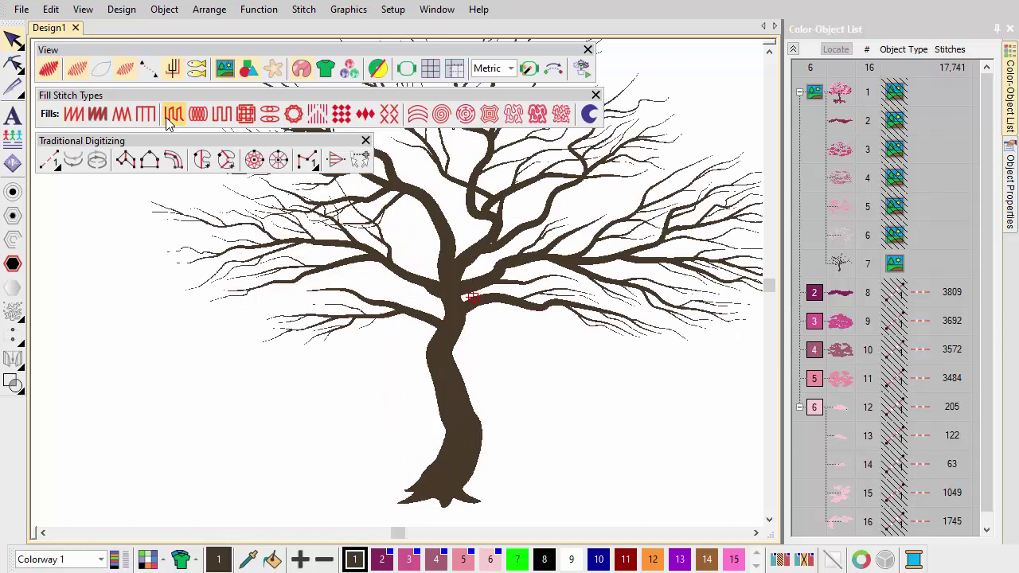
{"action": "left_click", "coordinate": [201, 159]}
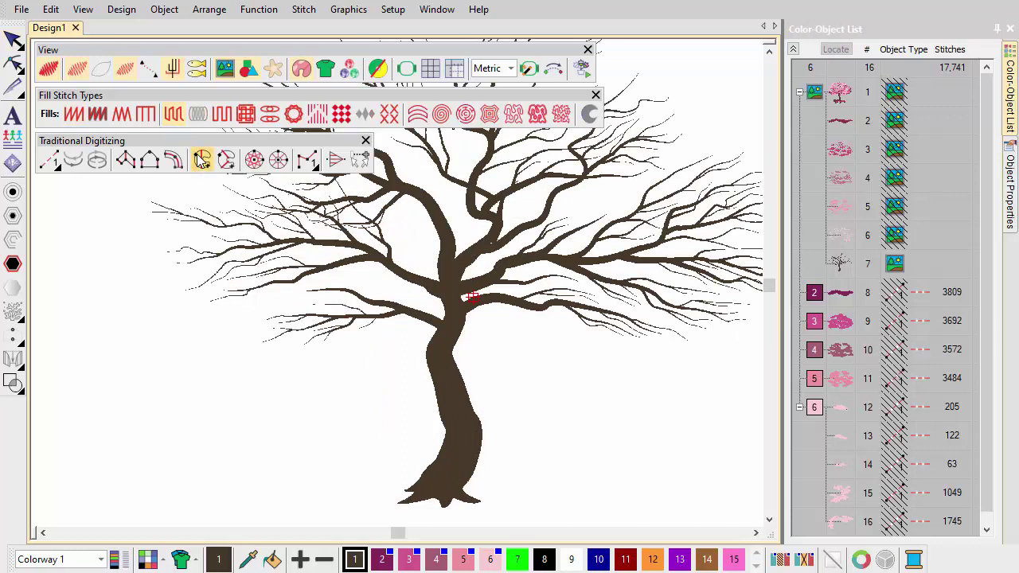
{"action": "left_click", "coordinate": [438, 292]}
{"action": "left_click", "coordinate": [446, 309]}
{"action": "left_click", "coordinate": [440, 328]}
{"action": "left_click", "coordinate": [429, 352]}
{"action": "left_click", "coordinate": [402, 500]}
{"action": "left_click", "coordinate": [480, 500]}
{"action": "left_click", "coordinate": [478, 421]}
{"action": "left_click", "coordinate": [462, 334]}
{"action": "left_click", "coordinate": [454, 291]}
{"action": "key", "text": "Return"}
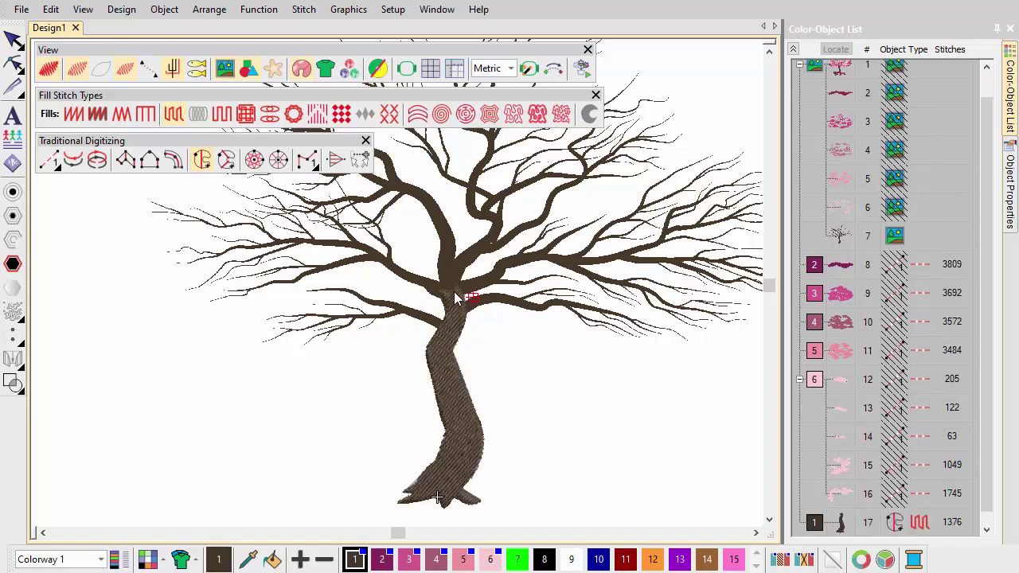
Give the trunk's tatami fill 10% randomness
{"action": "key", "text": "Escape"}
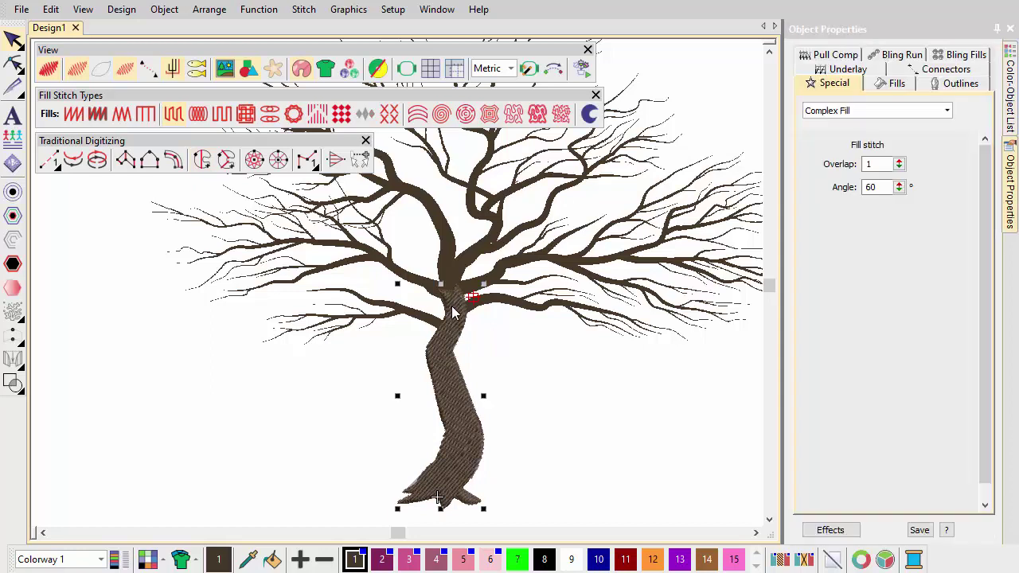
{"action": "left_click", "coordinate": [872, 84]}
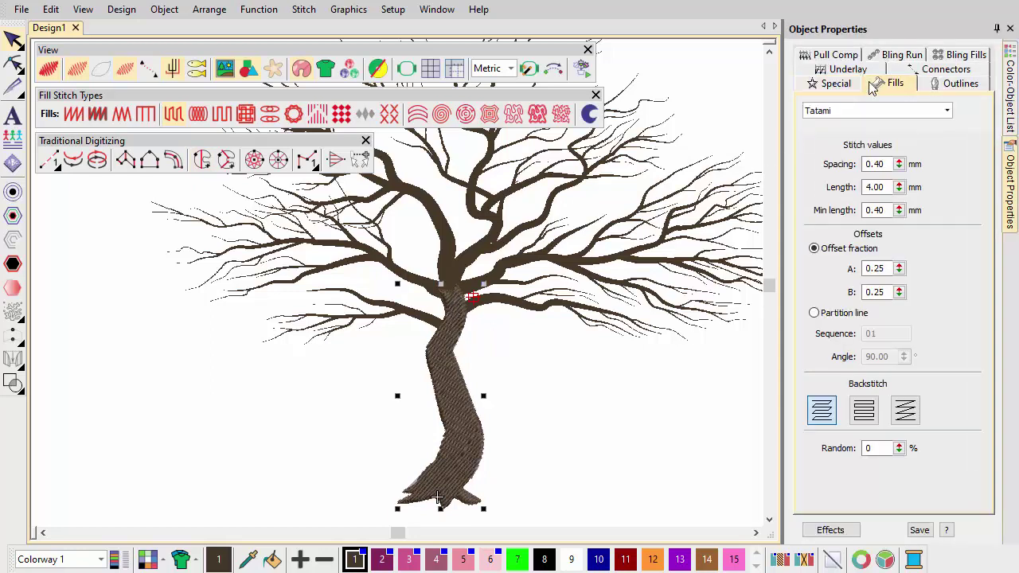
{"action": "left_click_drag", "start_coordinate": [900, 446], "coordinate": [823, 442]}
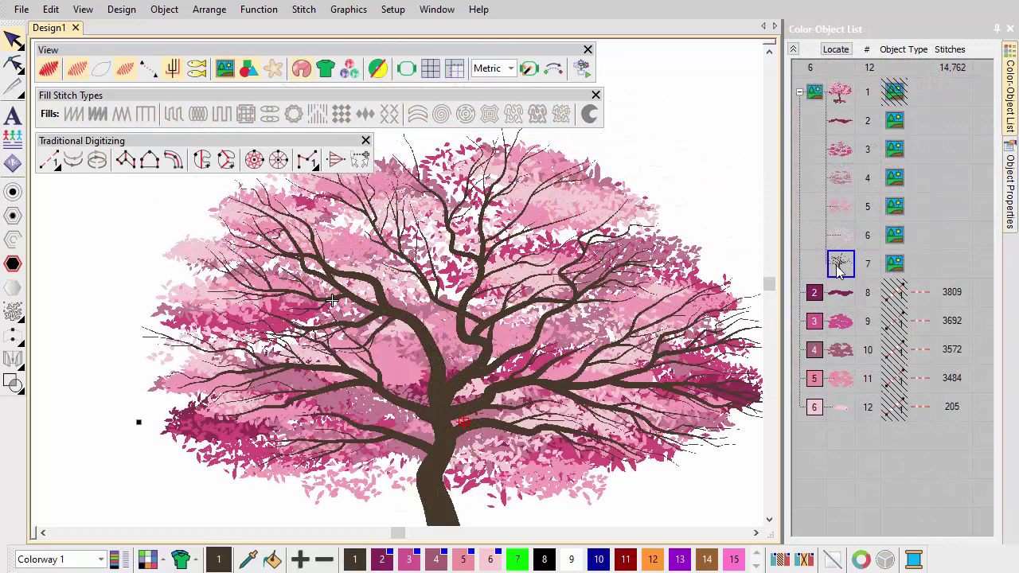
Send the trunk artwork behind the leaves, dim the artwork, and trace a top branch as a run stitch
{"action": "left_click_drag", "start_coordinate": [838, 270], "coordinate": [842, 119]}
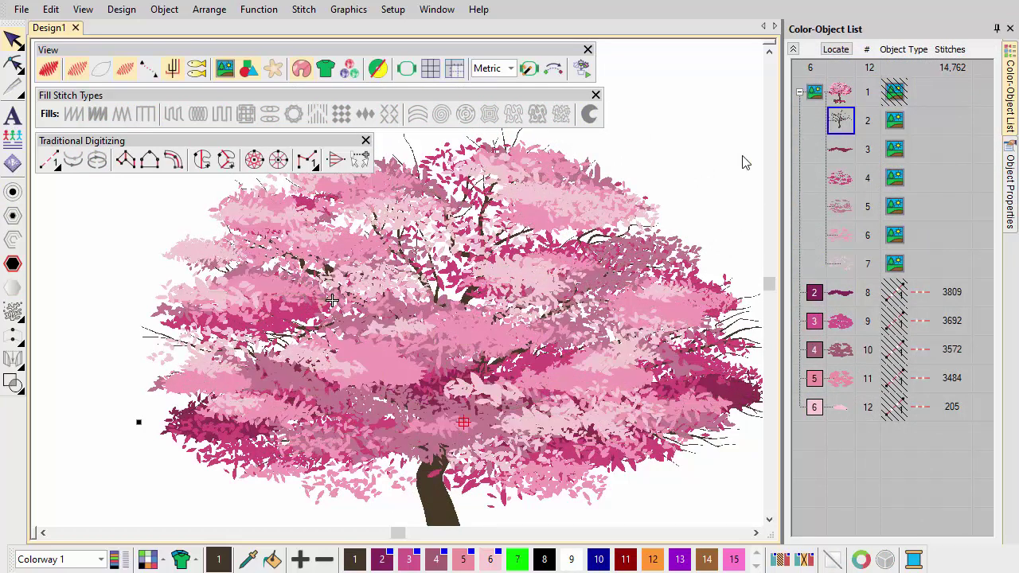
{"action": "left_click", "coordinate": [268, 75]}
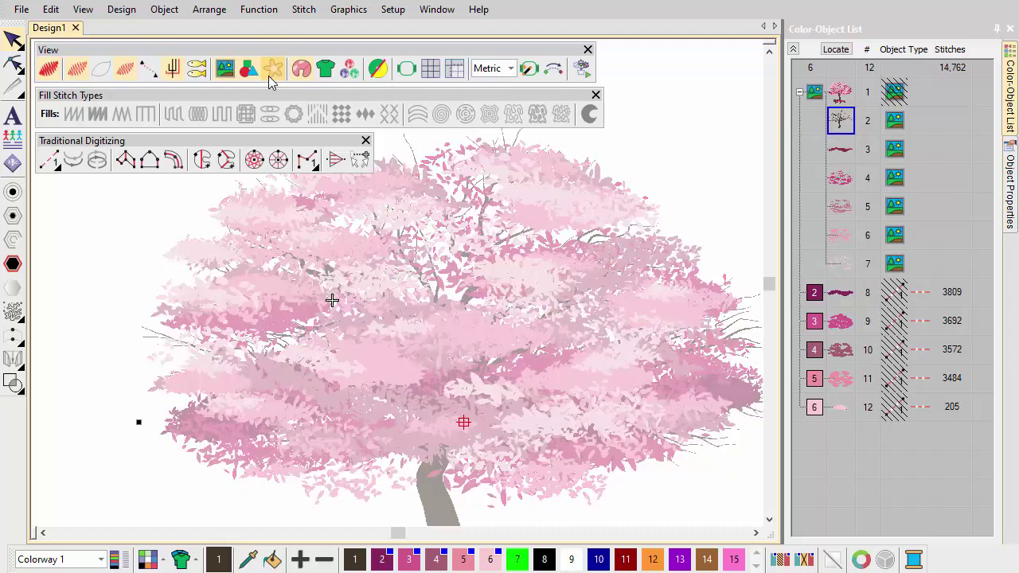
{"action": "left_click", "coordinate": [52, 163]}
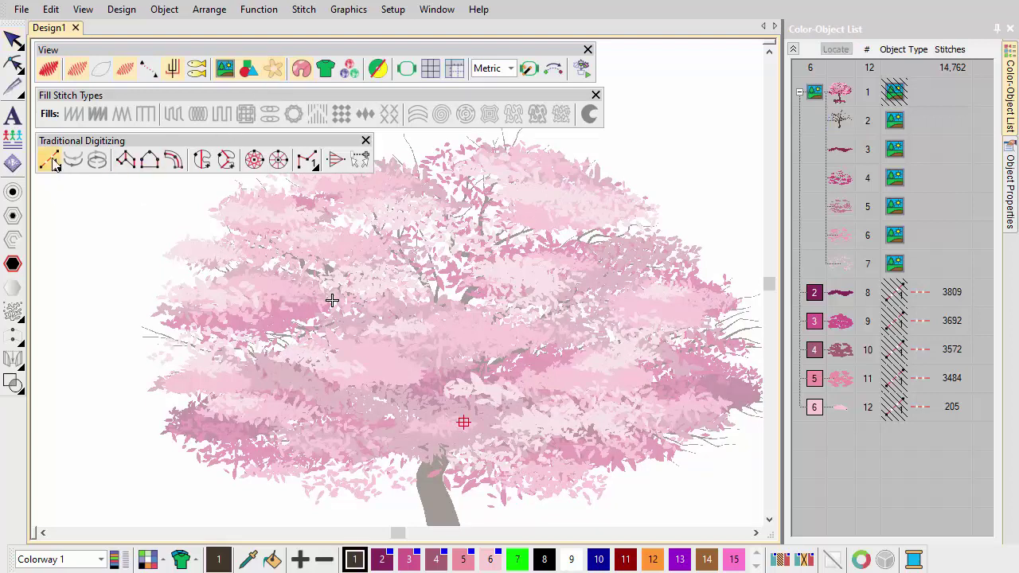
{"action": "left_click", "coordinate": [403, 135]}
{"action": "left_click", "coordinate": [417, 166]}
{"action": "left_click", "coordinate": [436, 200]}
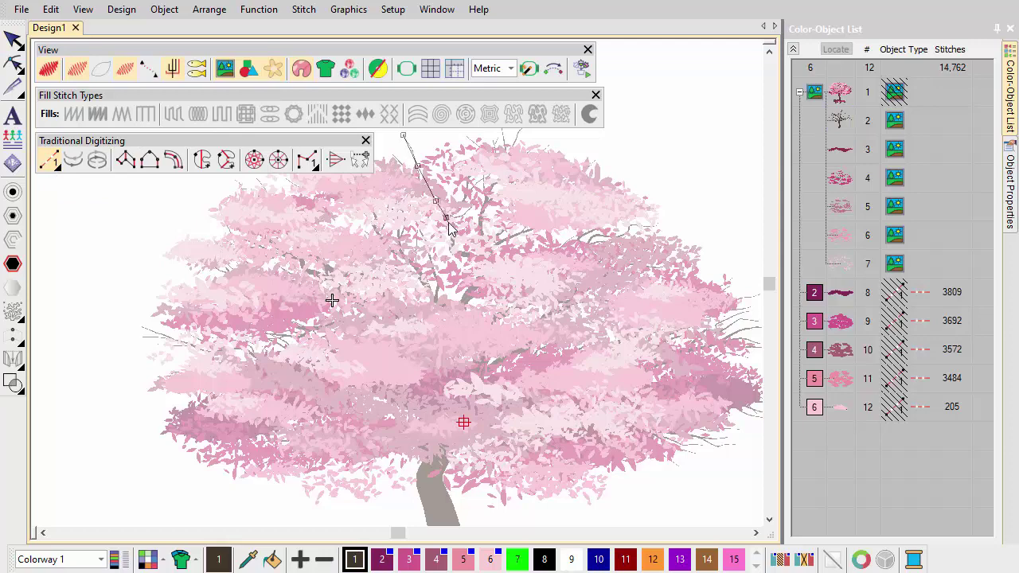
{"action": "left_click", "coordinate": [457, 209]}
{"action": "left_click", "coordinate": [469, 176]}
{"action": "key", "text": "Return"}
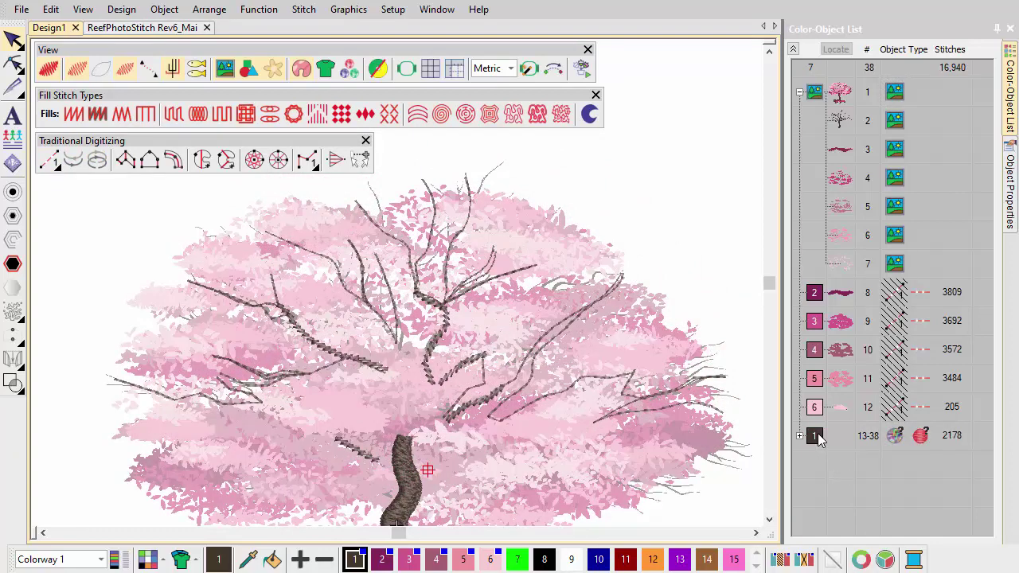
Move the colour-1 branch run group above colour 2, then select the foliage rows 2–6
{"action": "left_click", "coordinate": [814, 436]}
{"action": "left_click_drag", "start_coordinate": [818, 440], "coordinate": [836, 291]}
{"action": "left_click", "coordinate": [799, 293]}
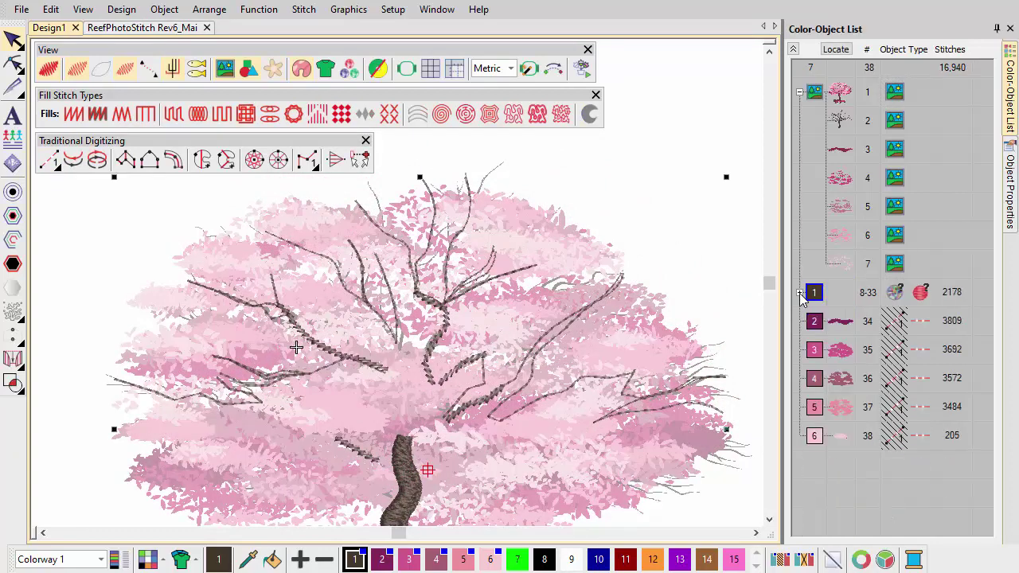
{"action": "left_click", "coordinate": [826, 322]}
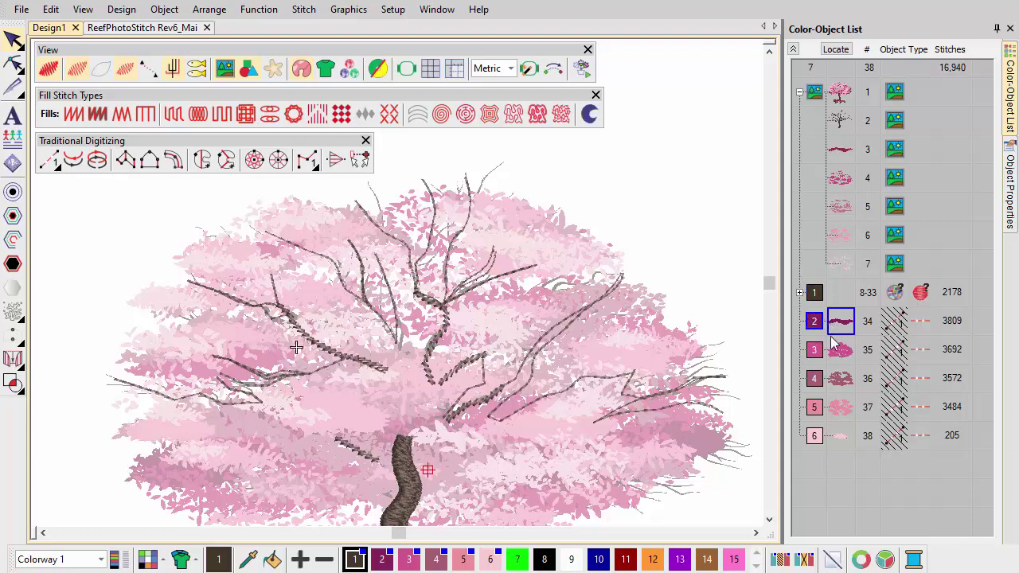
{"action": "left_click", "coordinate": [842, 434], "text": "shift"}
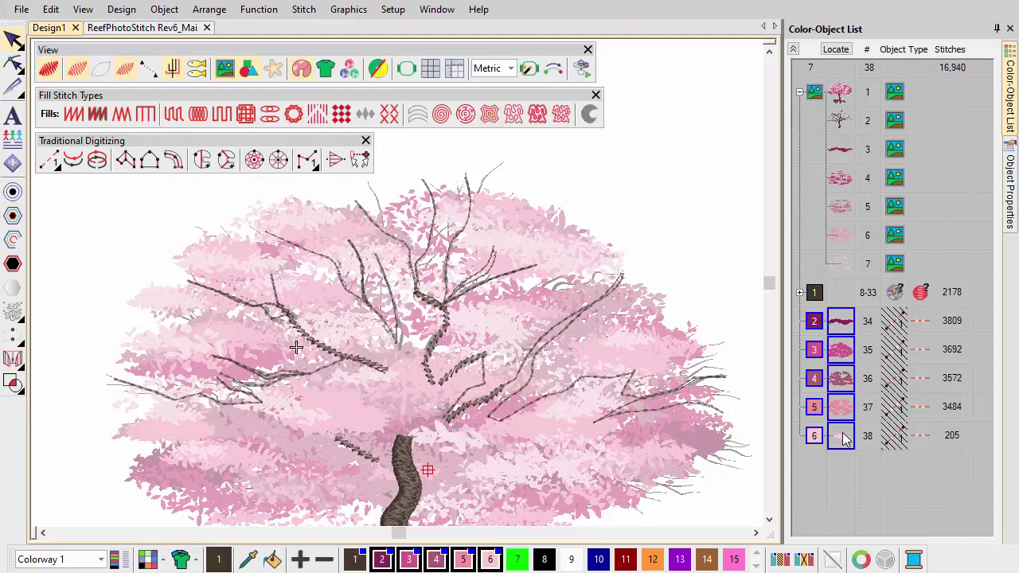
Unhide the selected pink foliage objects and turn off Show Artwork, zooming out
{"action": "right_click", "coordinate": [835, 317]}
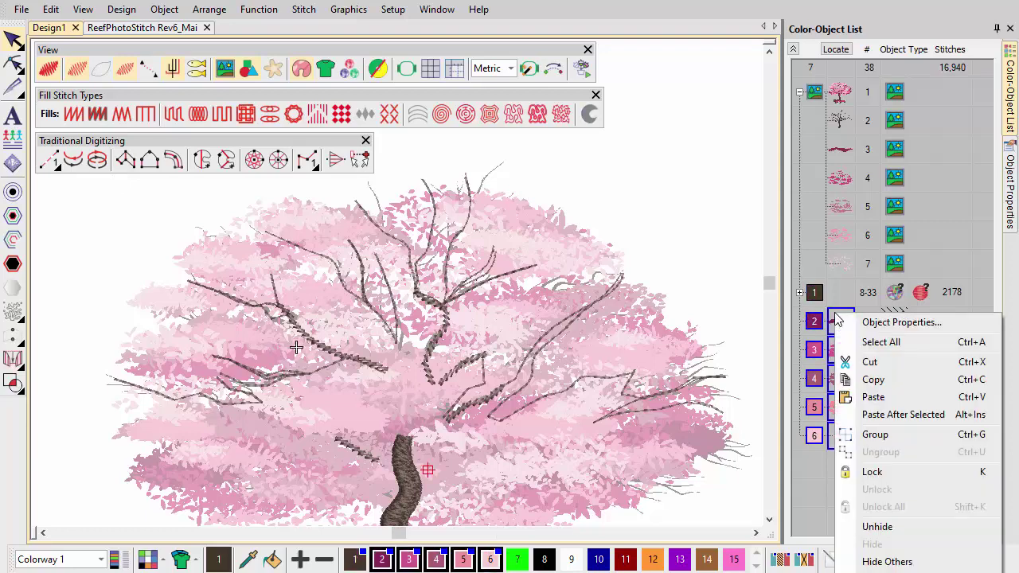
{"action": "left_click", "coordinate": [875, 526]}
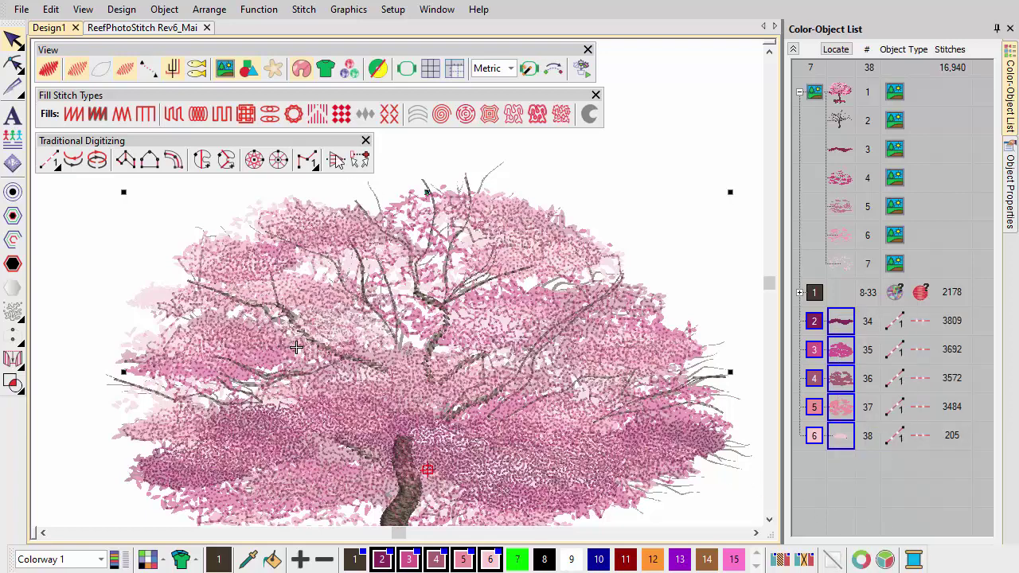
{"action": "left_click", "coordinate": [225, 67]}
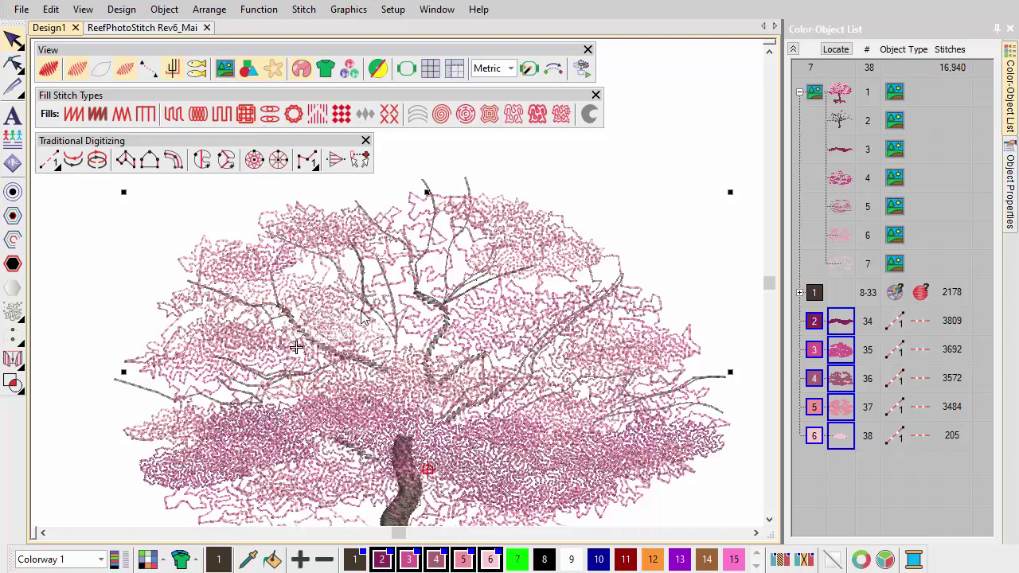
{"action": "scroll", "coordinate": [367, 327], "scroll_direction": "down", "scroll_amount": 2}
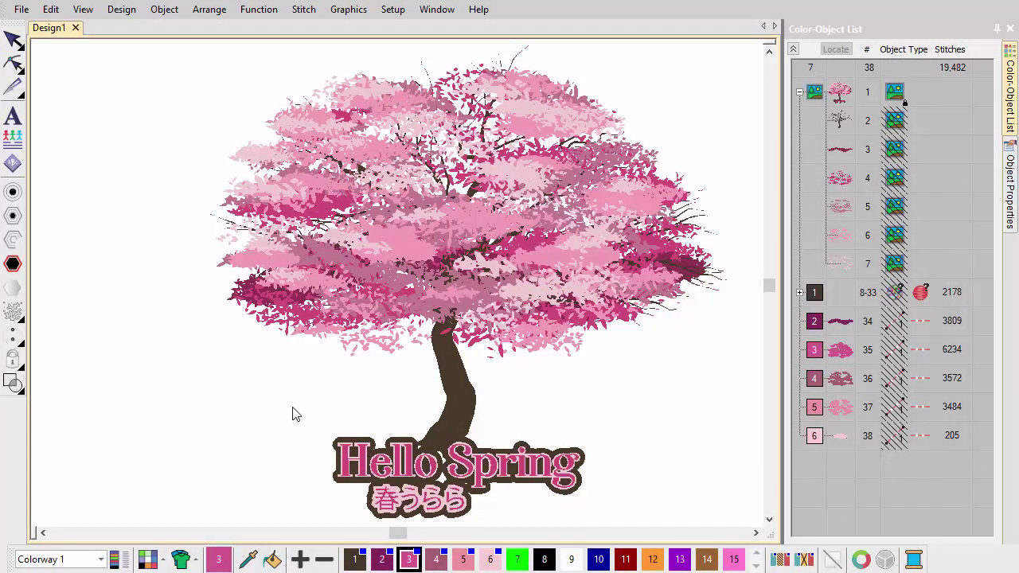
Create '春うらら' lettering in (JP) Heisei Gosic at 8 mm height over its artwork
{"action": "left_click_drag", "start_coordinate": [292, 413], "coordinate": [622, 541]}
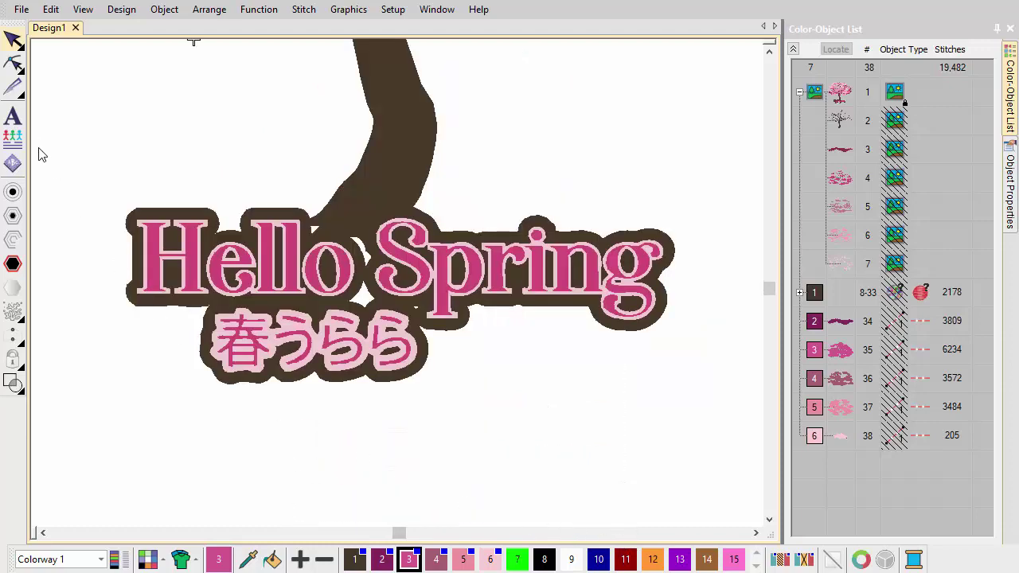
{"action": "left_click", "coordinate": [20, 121]}
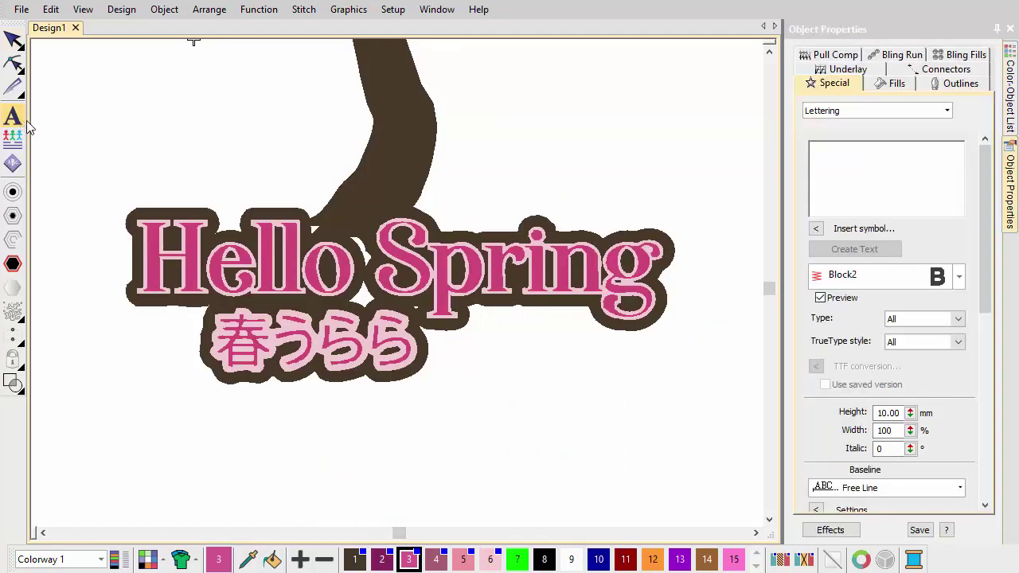
{"action": "left_click", "coordinate": [827, 147]}
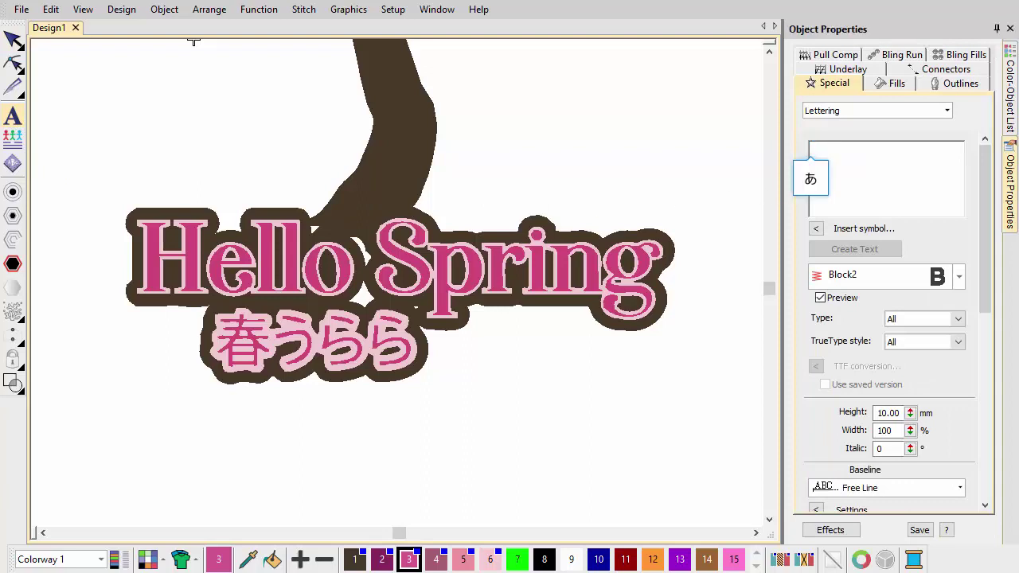
{"action": "type", "text": "春うらら"}
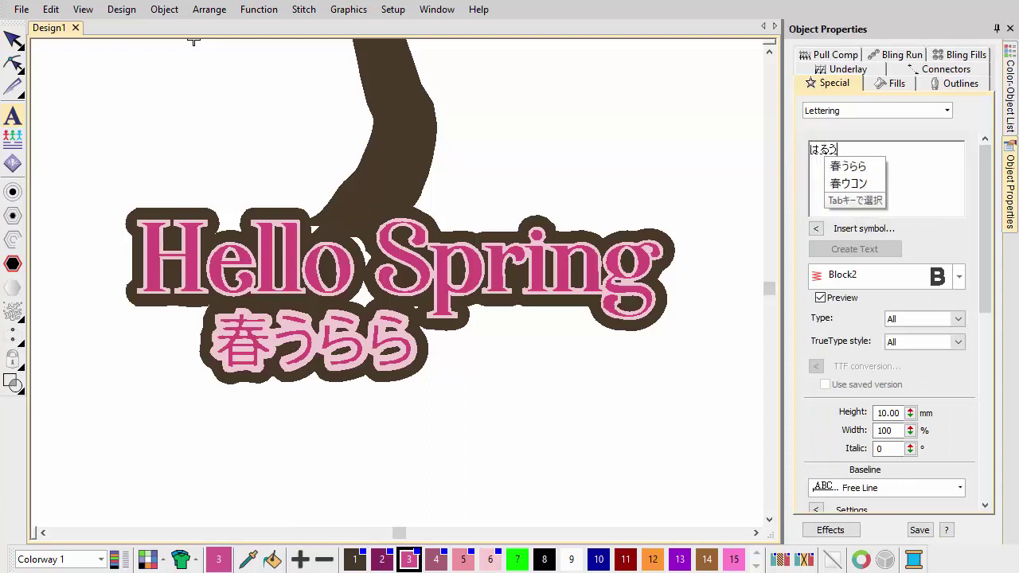
{"action": "key", "text": "Return"}
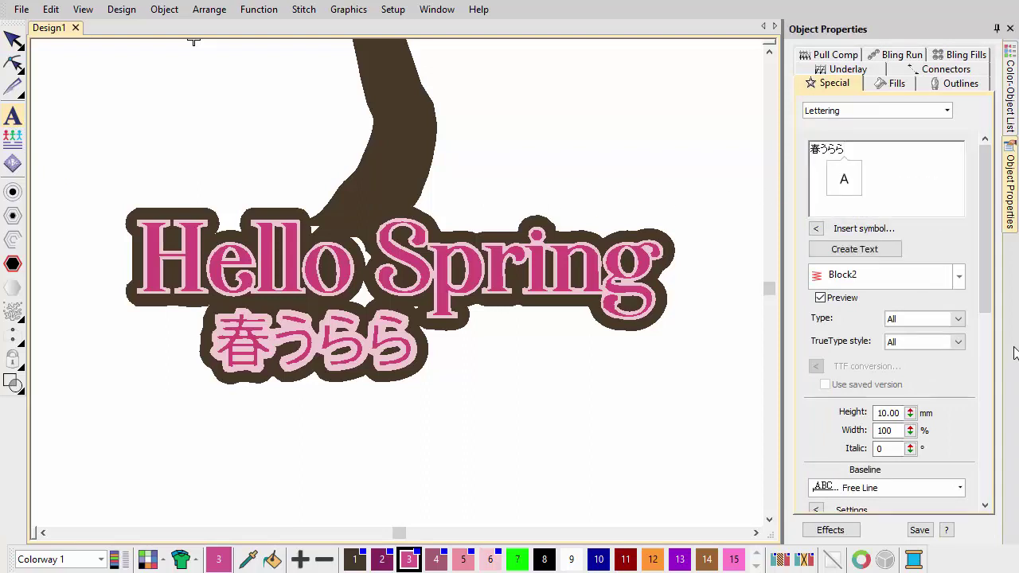
{"action": "left_click", "coordinate": [959, 278]}
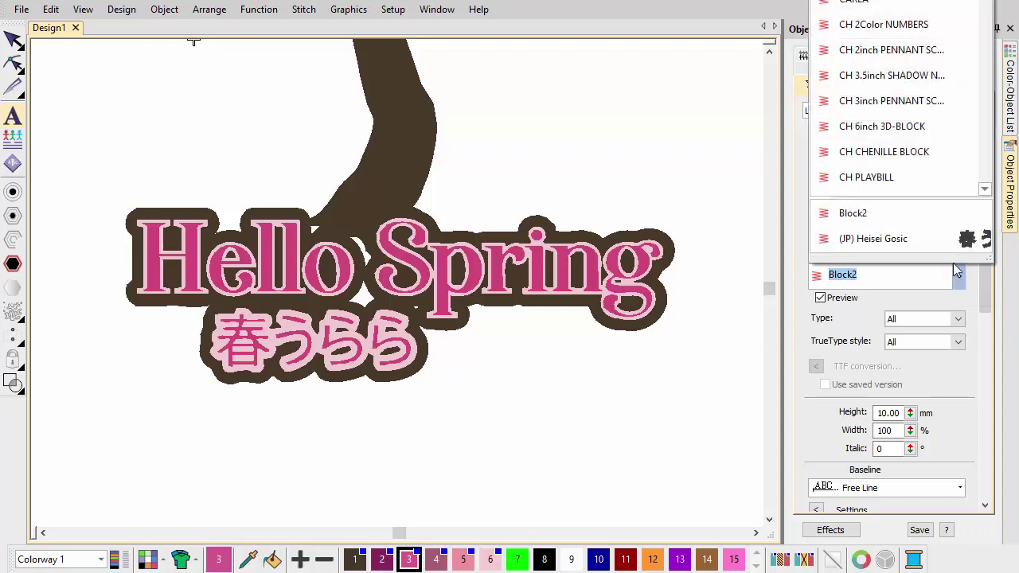
{"action": "left_click", "coordinate": [951, 239]}
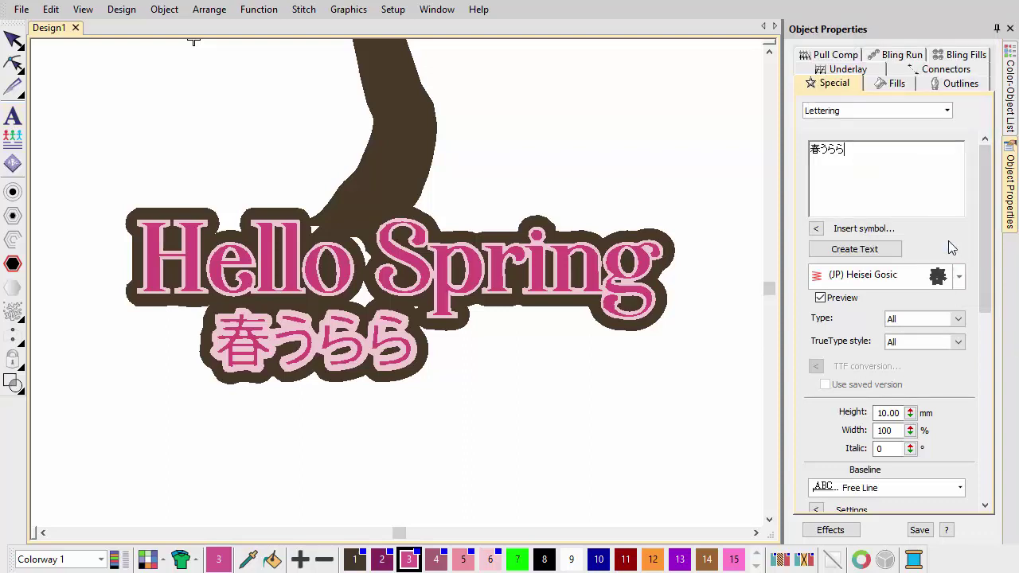
{"action": "double_click", "coordinate": [890, 412]}
{"action": "type", "text": "8"}
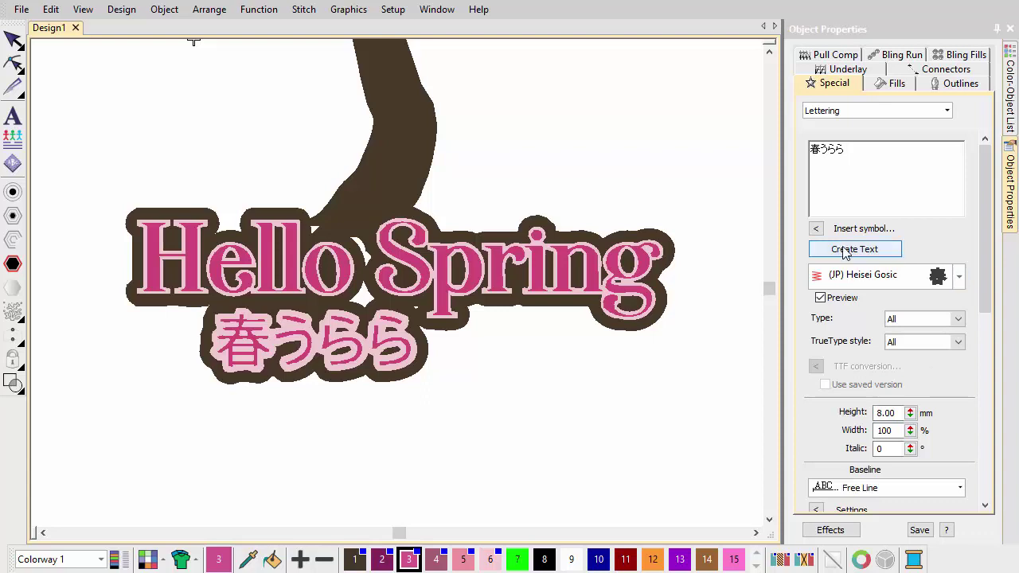
{"action": "left_click", "coordinate": [845, 250]}
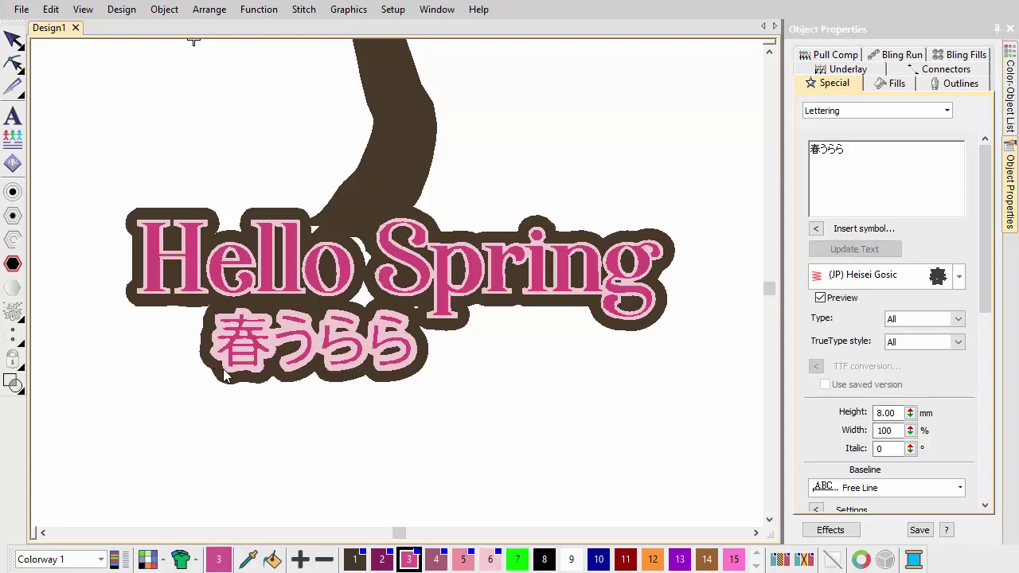
{"action": "key", "text": "Delete"}
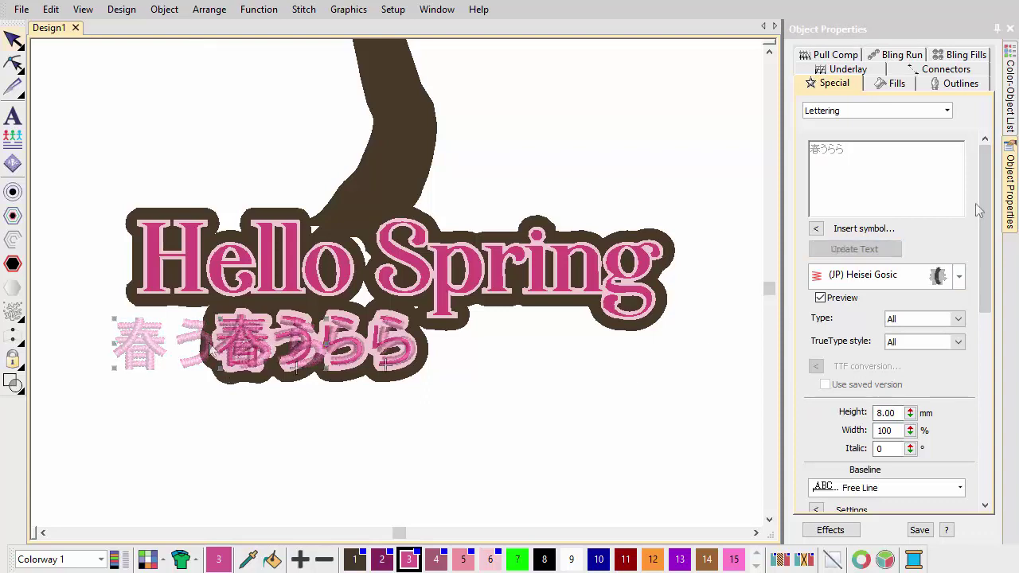
Place 'Hello Spring' lettering in 12 mm Garamond over its artwork, then select both lettering objects
{"action": "left_click", "coordinate": [885, 174]}
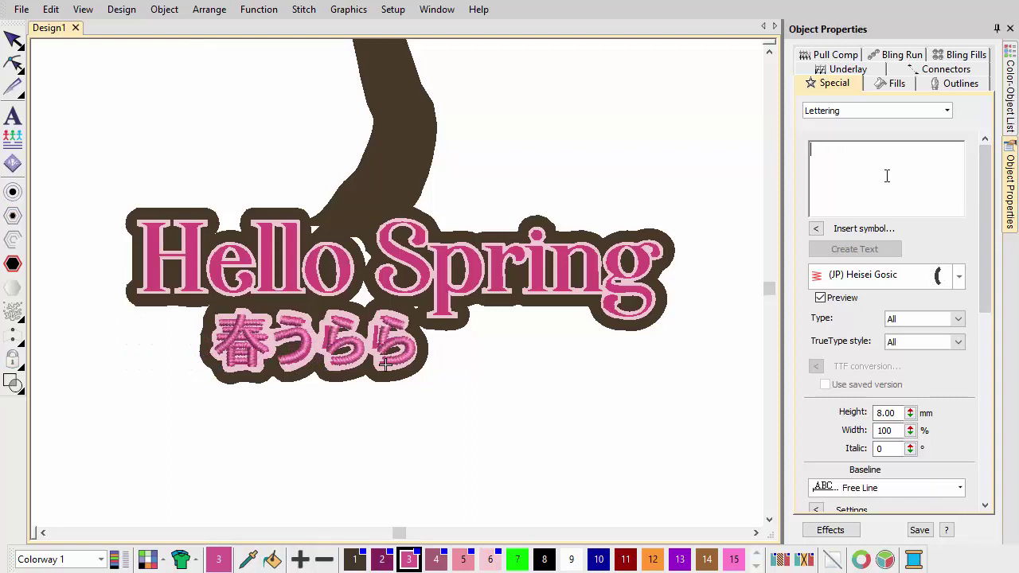
{"action": "type", "text": "Hello Sp"}
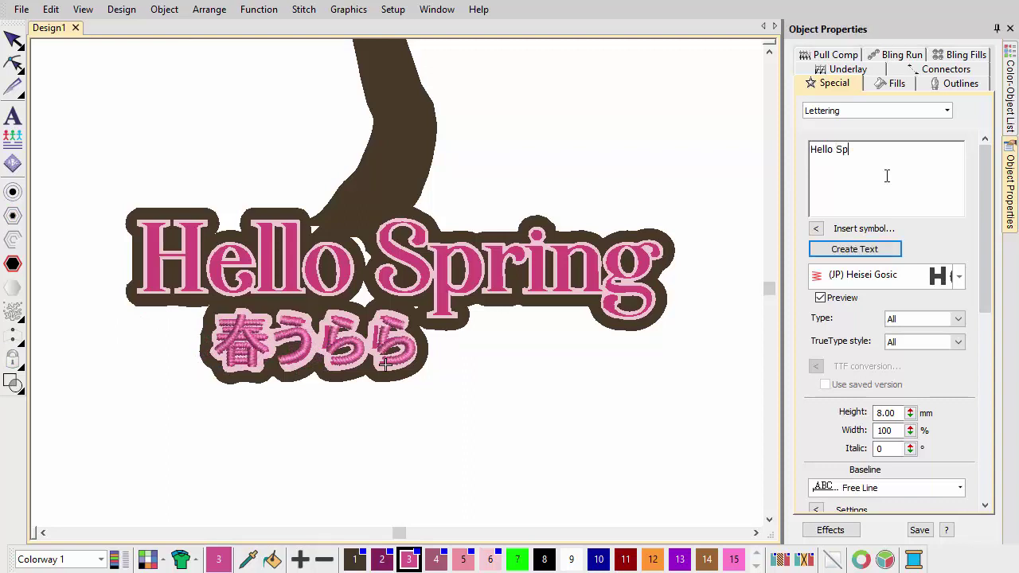
{"action": "type", "text": "ring"}
{"action": "left_click", "coordinate": [960, 276]}
{"action": "type", "text": "Gg"}
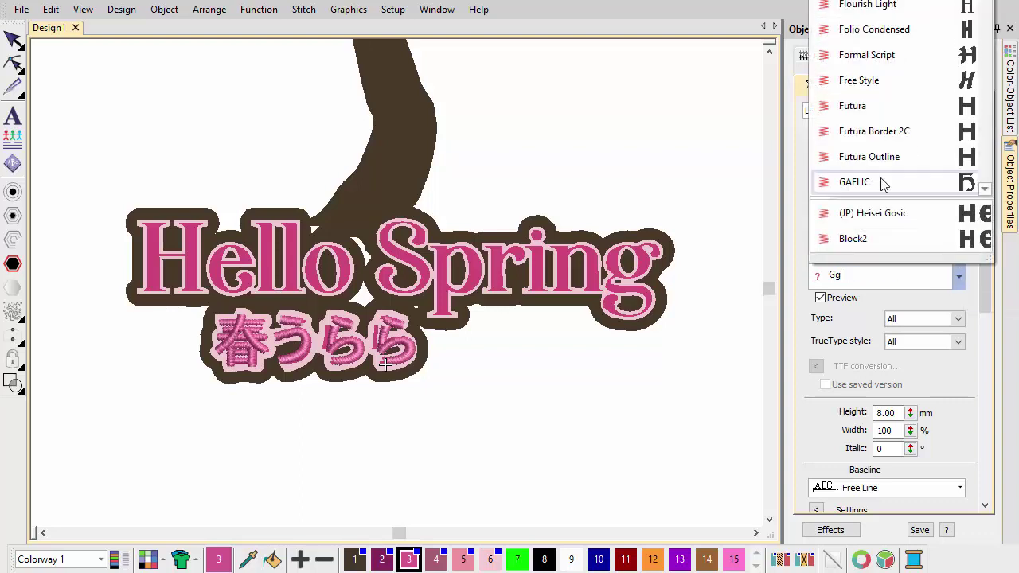
{"action": "scroll", "coordinate": [852, 183], "scroll_direction": "down", "scroll_amount": 1}
{"action": "left_click", "coordinate": [874, 134]}
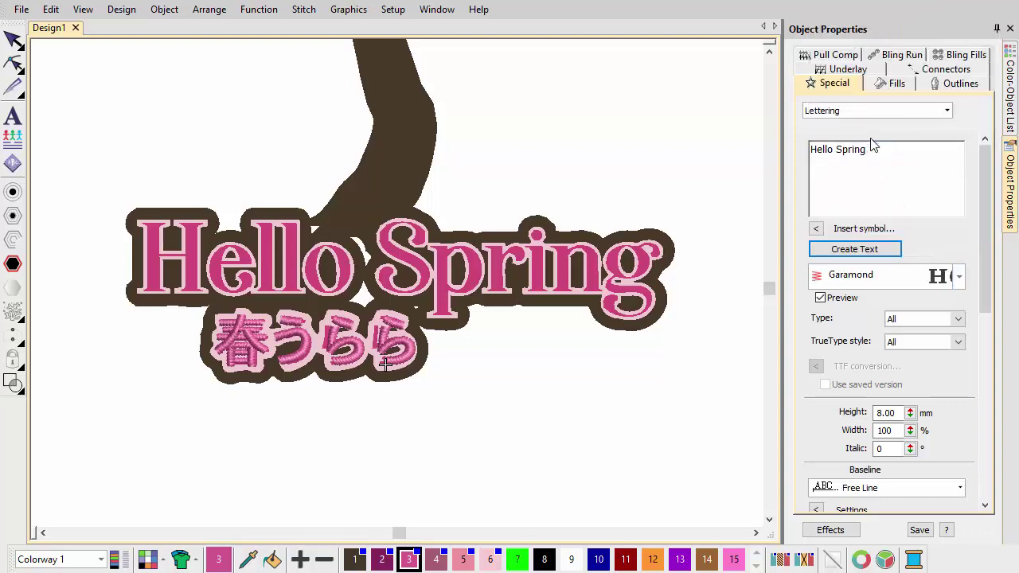
{"action": "left_click", "coordinate": [876, 417]}
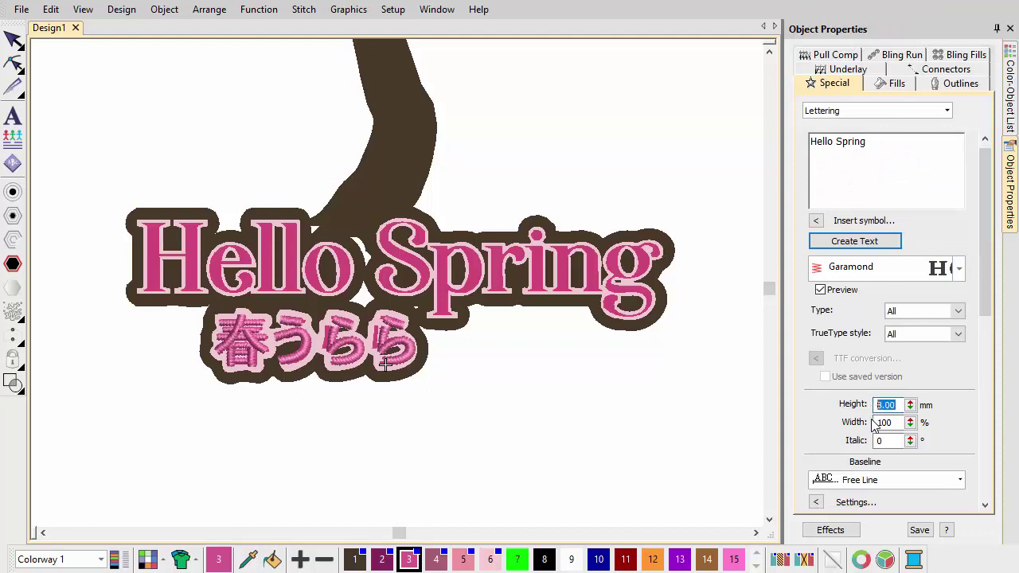
{"action": "type", "text": "12"}
{"action": "key", "text": "Return"}
{"action": "left_click", "coordinate": [837, 241]}
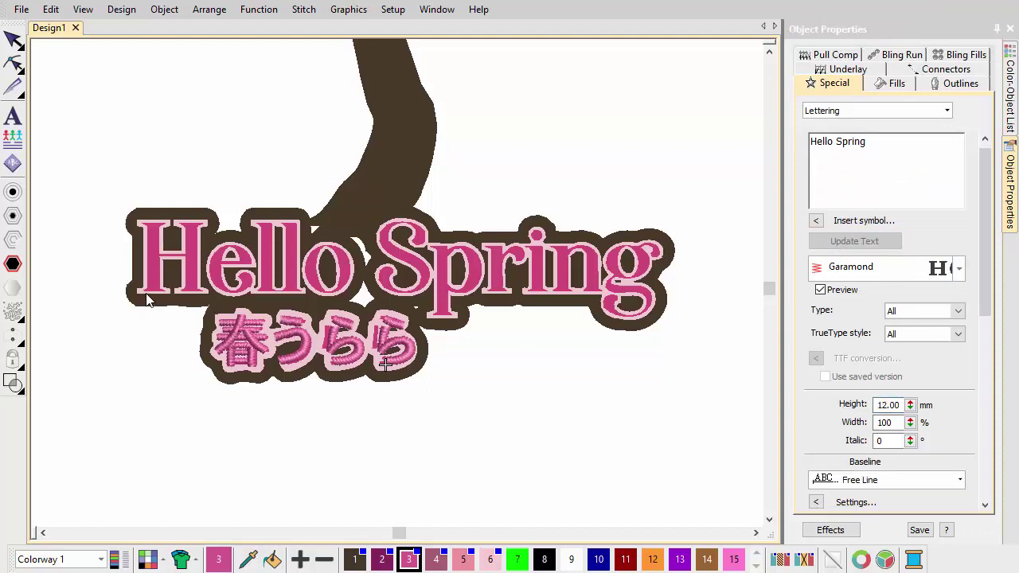
{"action": "left_click", "coordinate": [512, 349]}
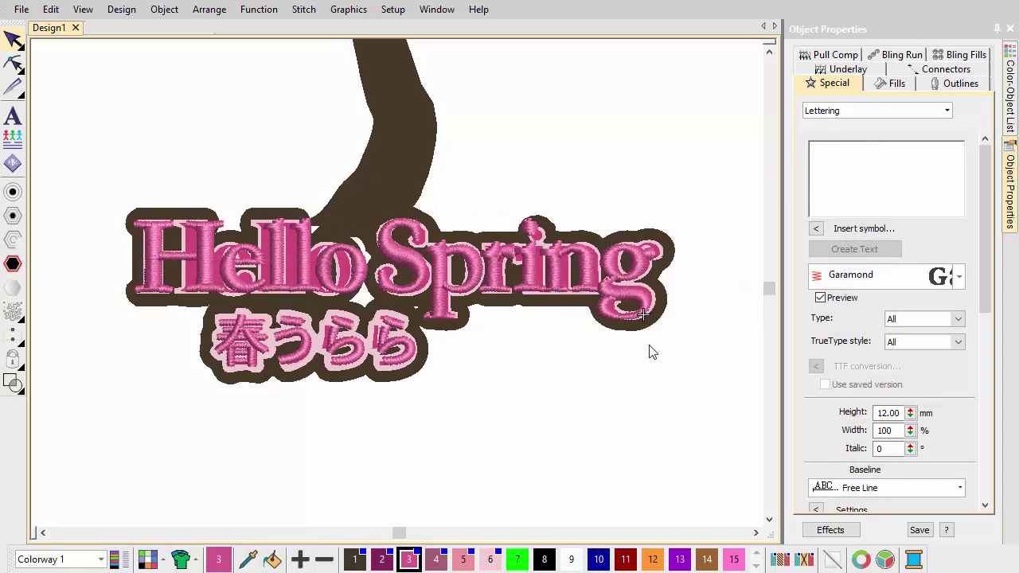
{"action": "left_click", "coordinate": [1010, 106]}
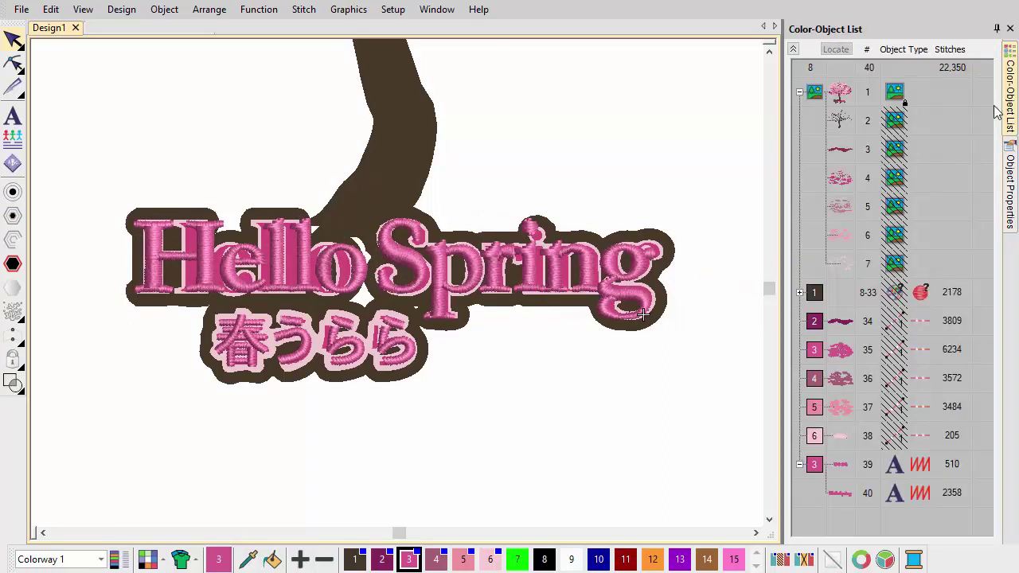
{"action": "left_click", "coordinate": [835, 468]}
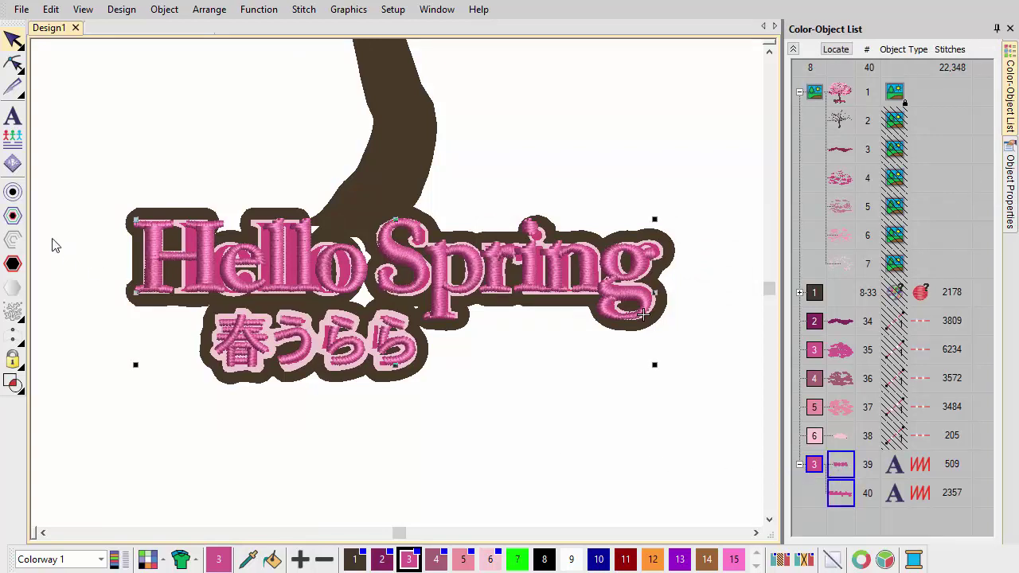
Set the first outline offset's stitch type to Backstitch
{"action": "left_click", "coordinate": [13, 215]}
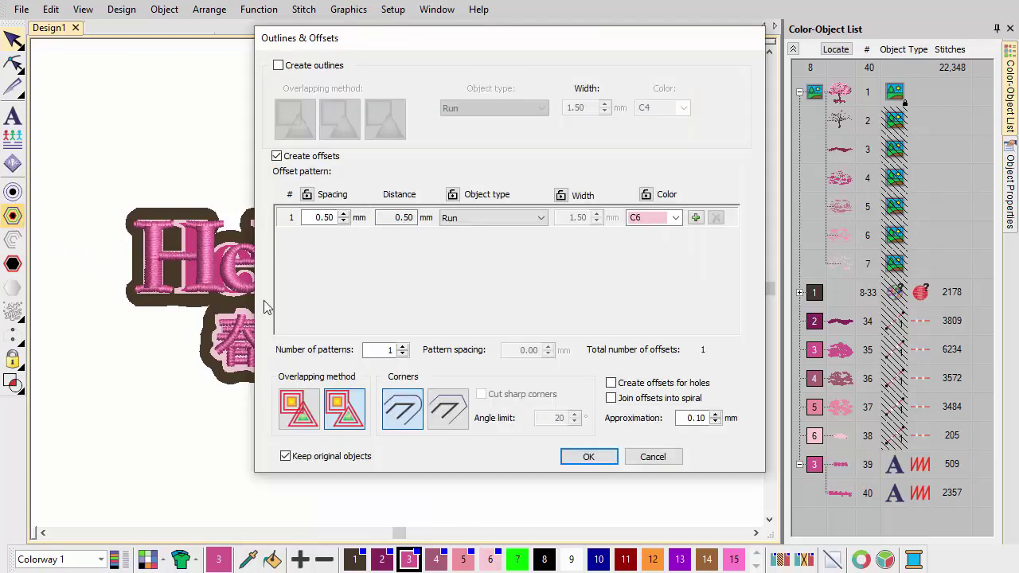
{"action": "left_click", "coordinate": [533, 217]}
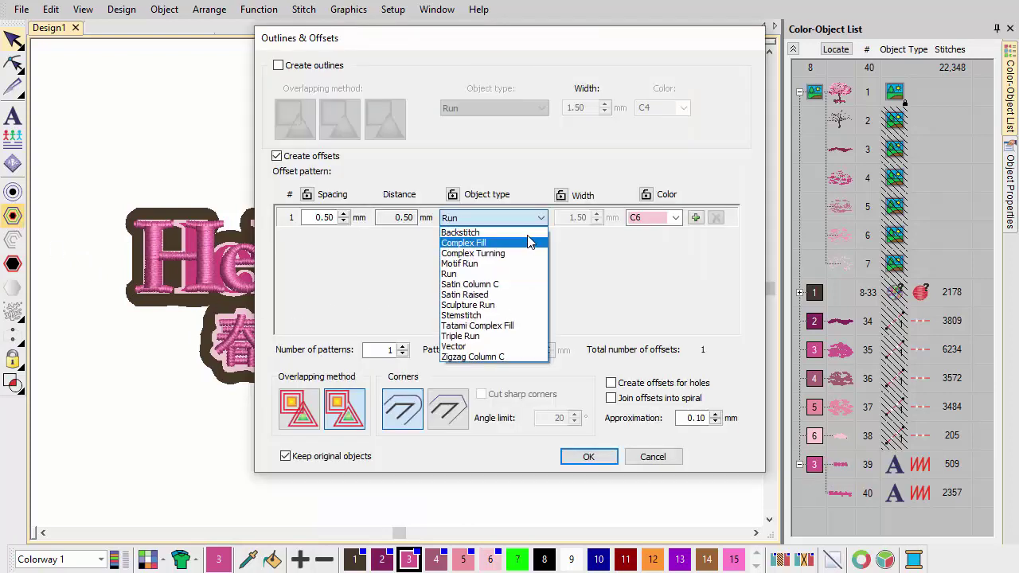
{"action": "left_click", "coordinate": [528, 233]}
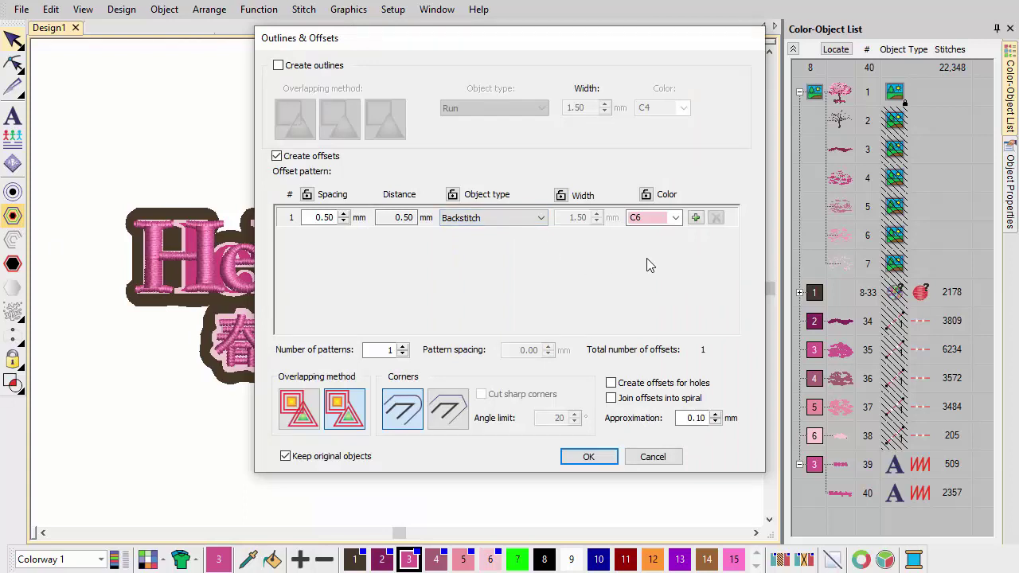
Add a second offset with spacing 2, Tatami Complex Fill in colour C1, including letter holes
{"action": "left_click", "coordinate": [695, 218]}
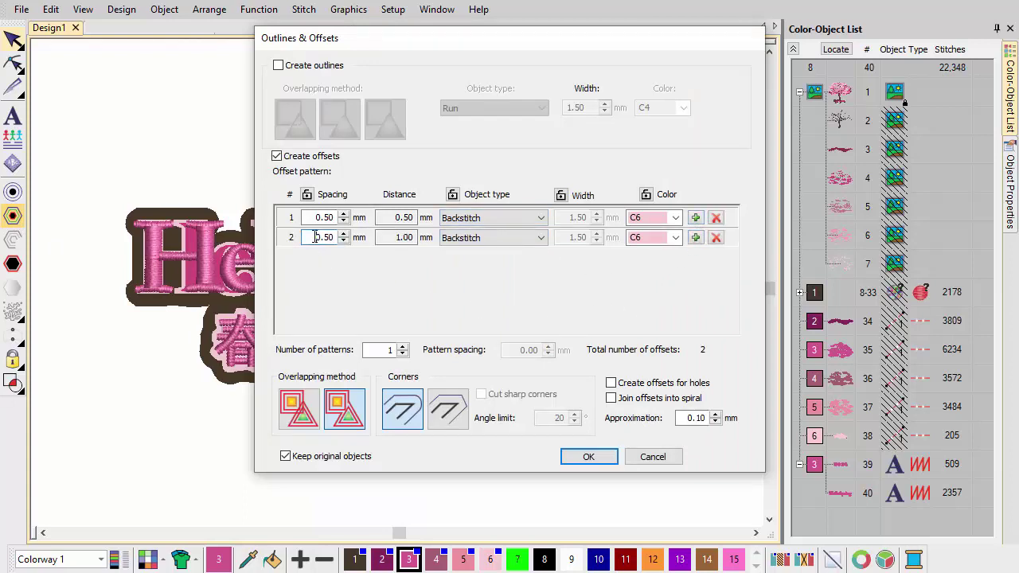
{"action": "left_click_drag", "start_coordinate": [316, 237], "coordinate": [352, 240]}
{"action": "type", "text": "2"}
{"action": "left_click", "coordinate": [513, 238]}
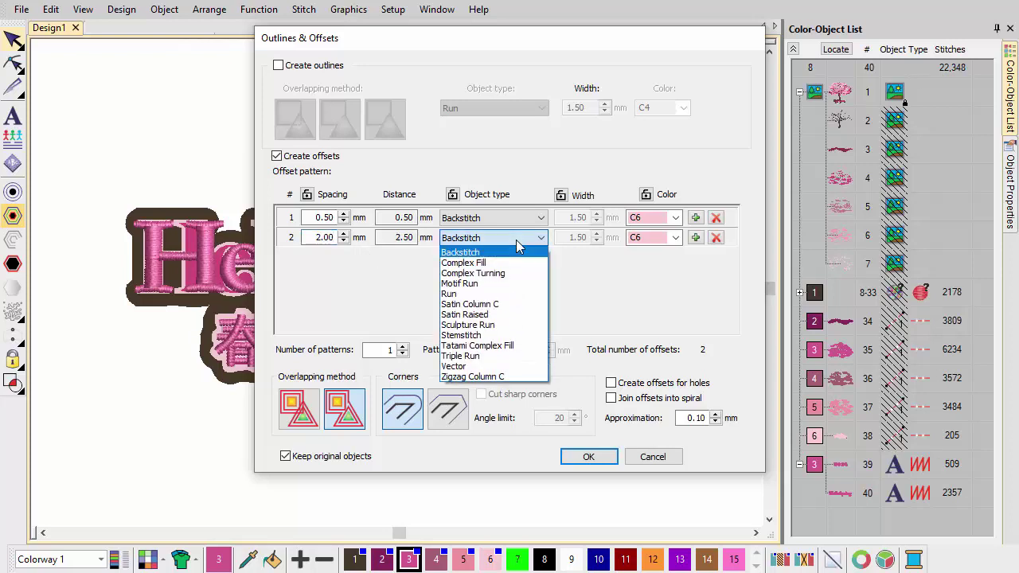
{"action": "left_click", "coordinate": [502, 344]}
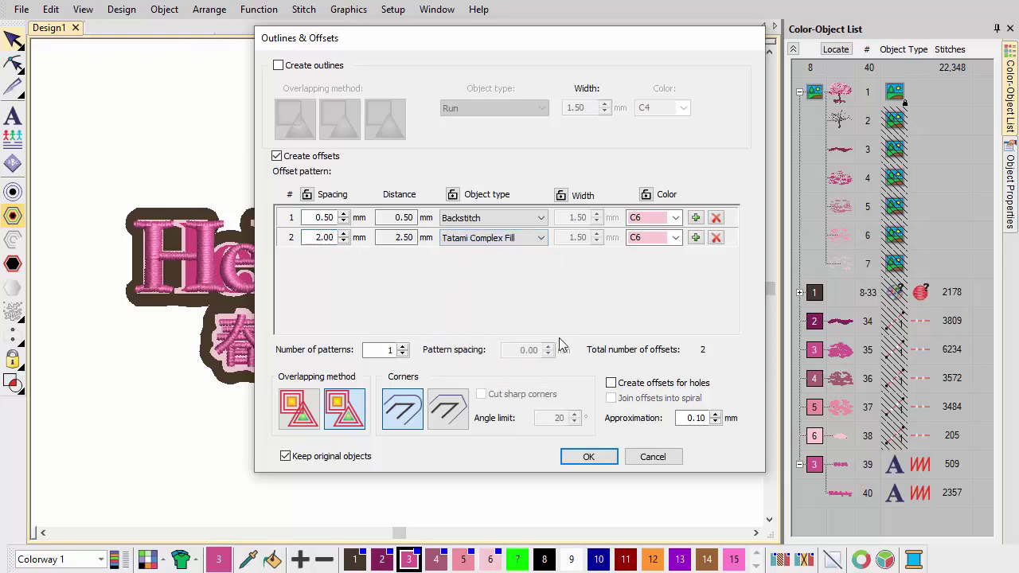
{"action": "left_click", "coordinate": [675, 237]}
{"action": "scroll", "coordinate": [670, 266], "scroll_direction": "up", "scroll_amount": 3}
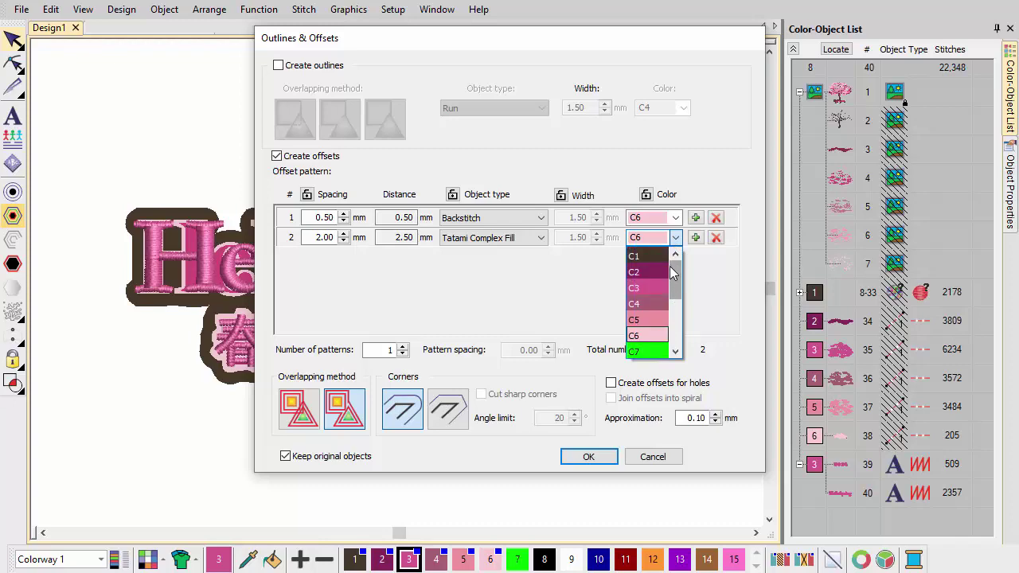
{"action": "left_click", "coordinate": [652, 255]}
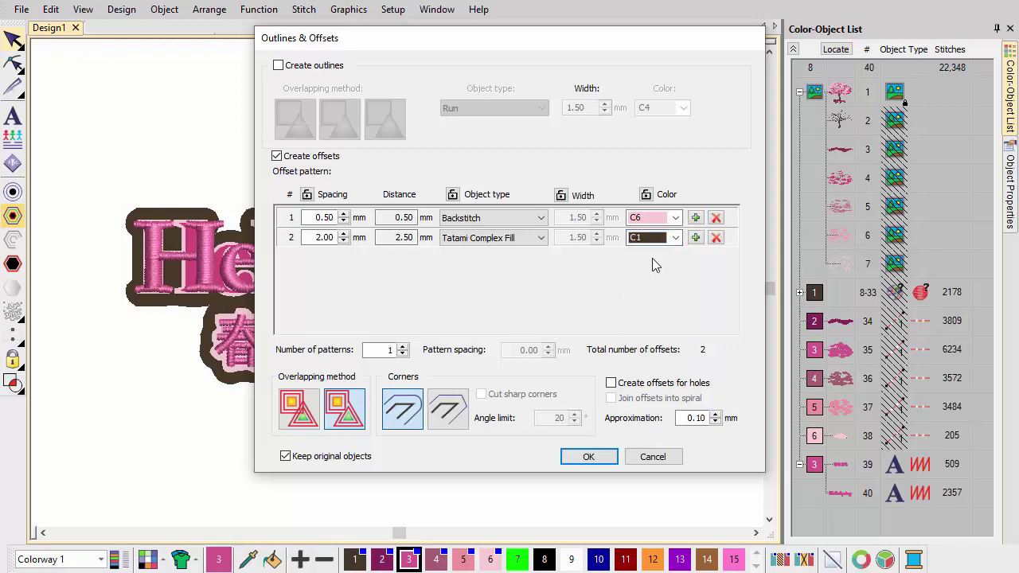
{"action": "left_click", "coordinate": [610, 383]}
{"action": "left_click", "coordinate": [596, 457]}
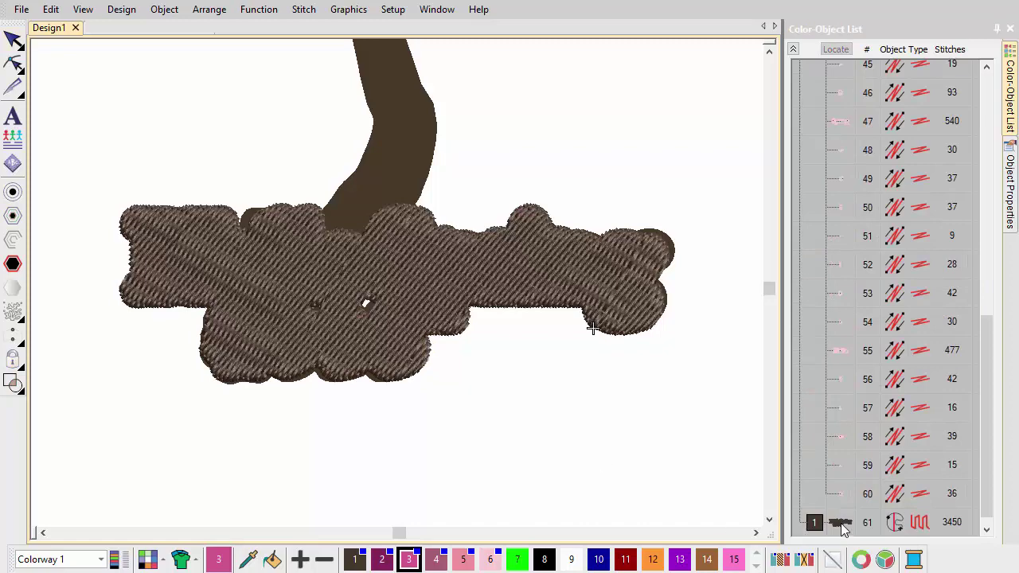
Move tatami backing object 61 up in the Color-Object List ahead of the lettering
{"action": "left_click_drag", "start_coordinate": [847, 529], "coordinate": [849, 109]}
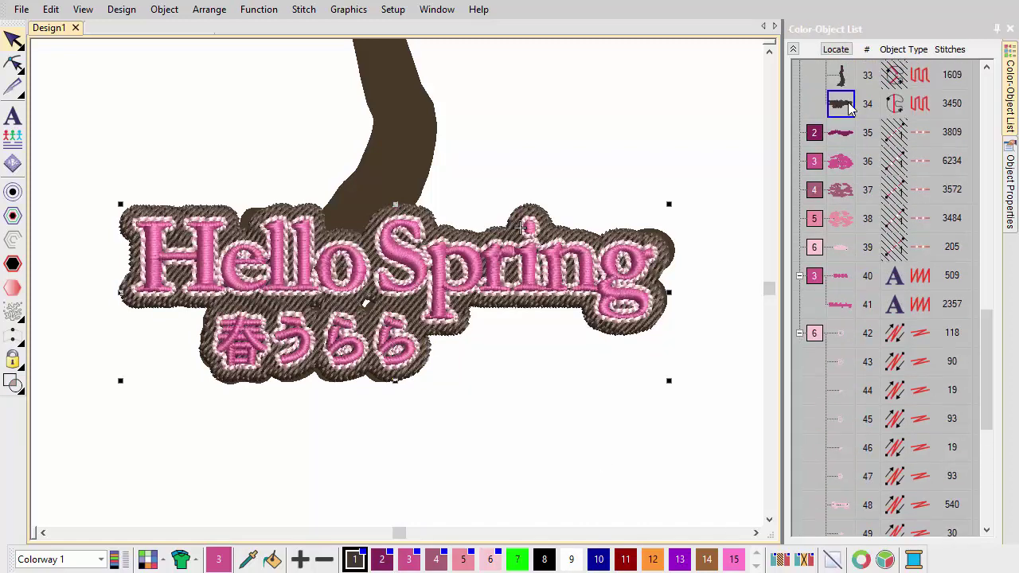